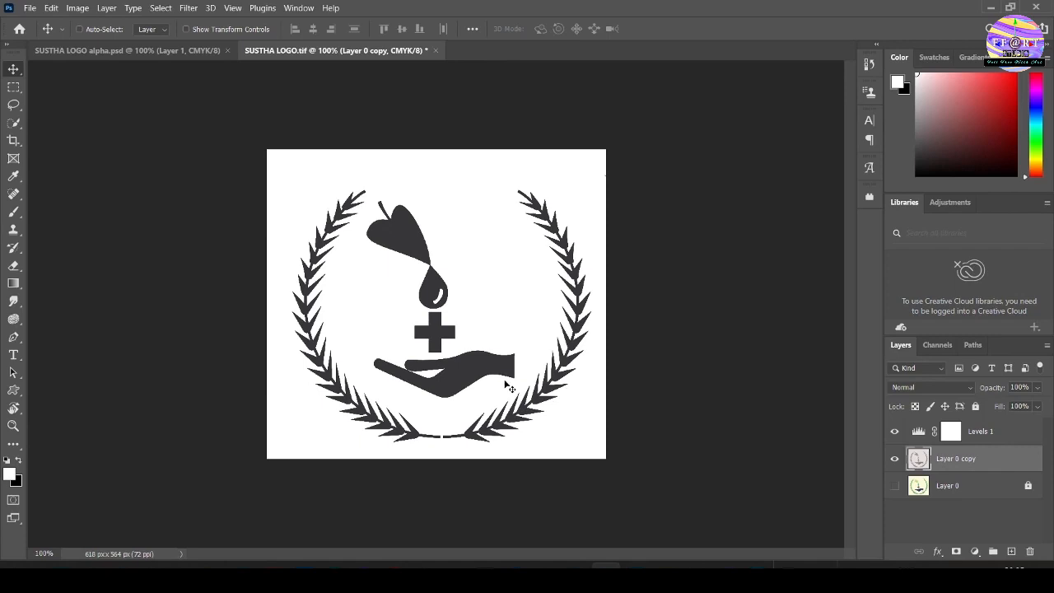
Select the logo's dark artwork with Color Range set to Shadows and mask Layer 0 copy to that selection.
click(158, 8)
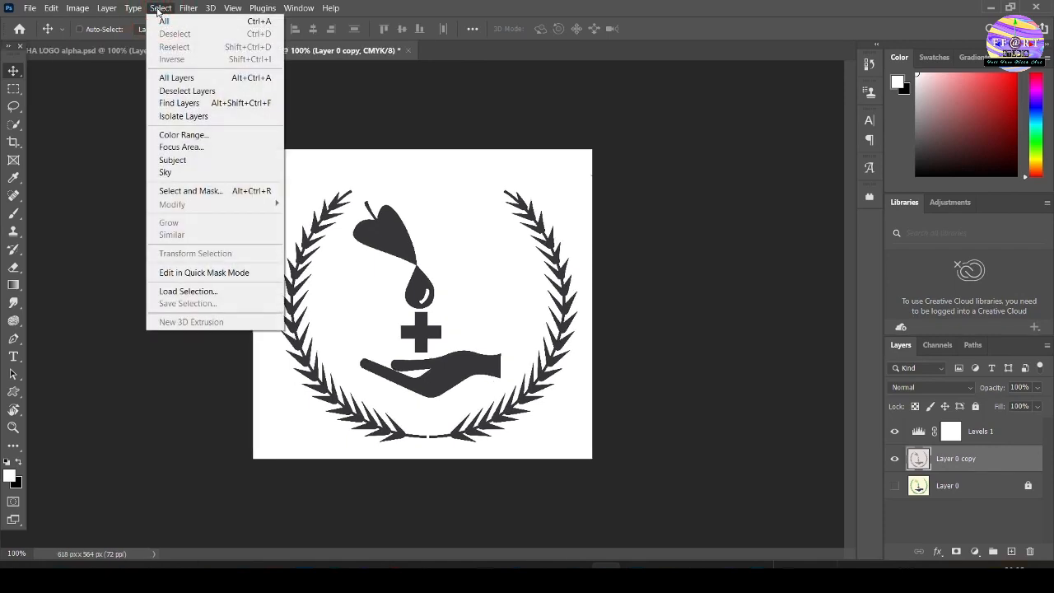
click(189, 135)
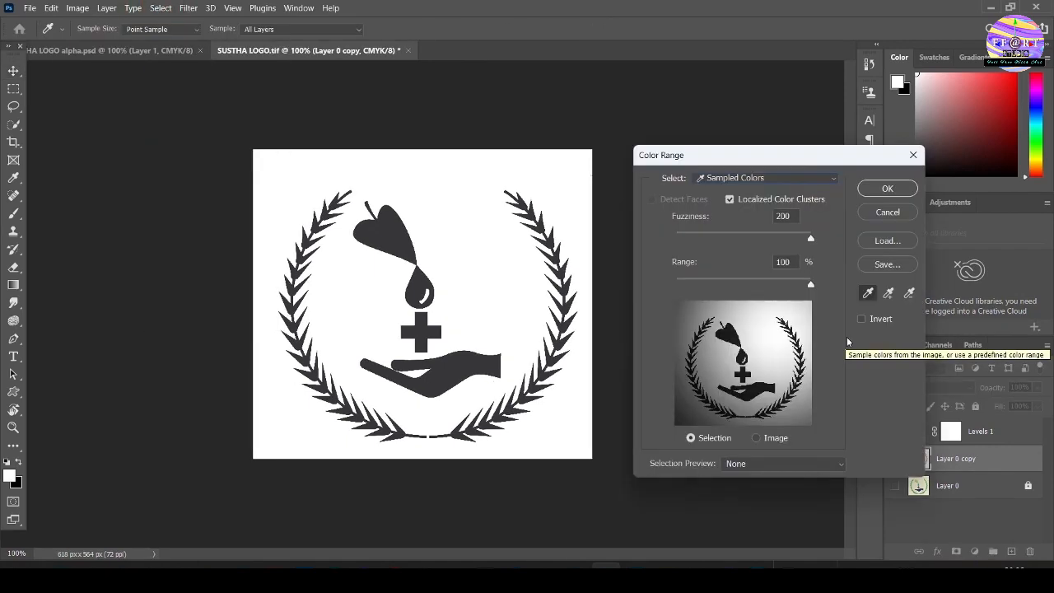
click(833, 179)
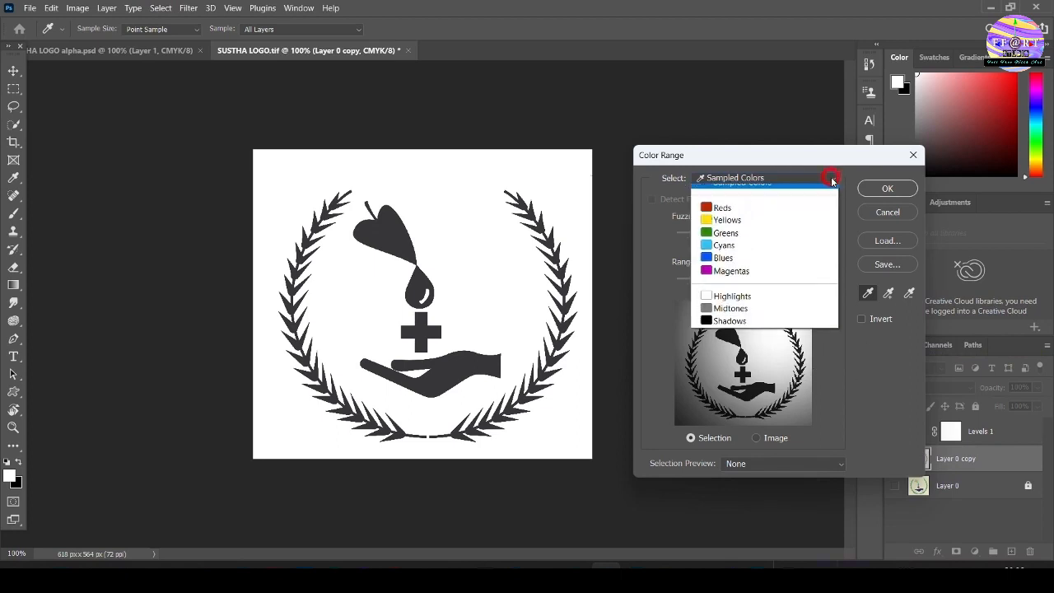
click(797, 330)
click(887, 189)
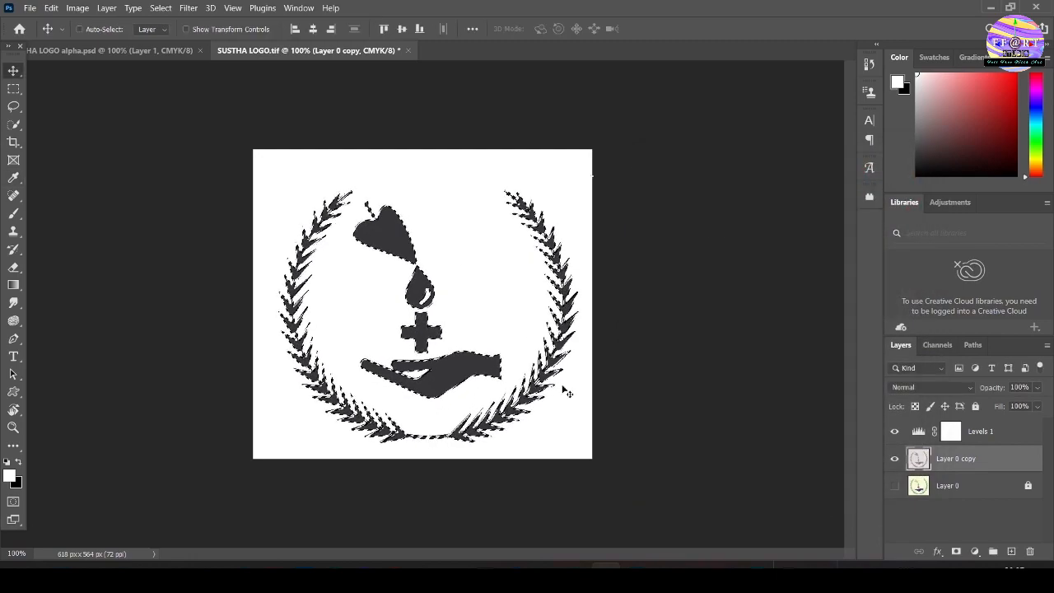
click(958, 553)
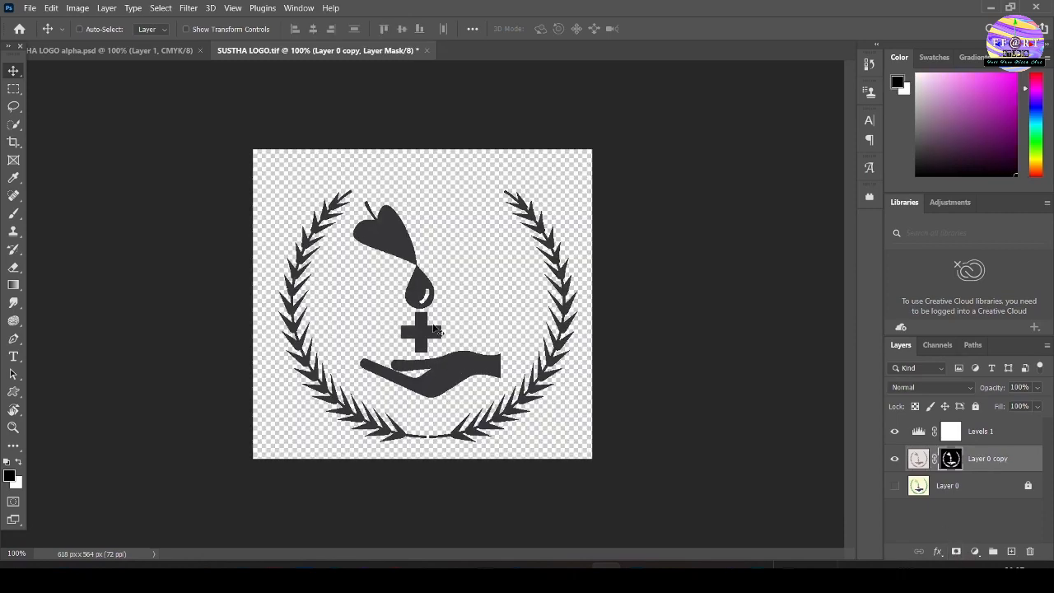
Load the Layer 0 copy mask as a selection and convert it into a work path.
ctrl+click(952, 459)
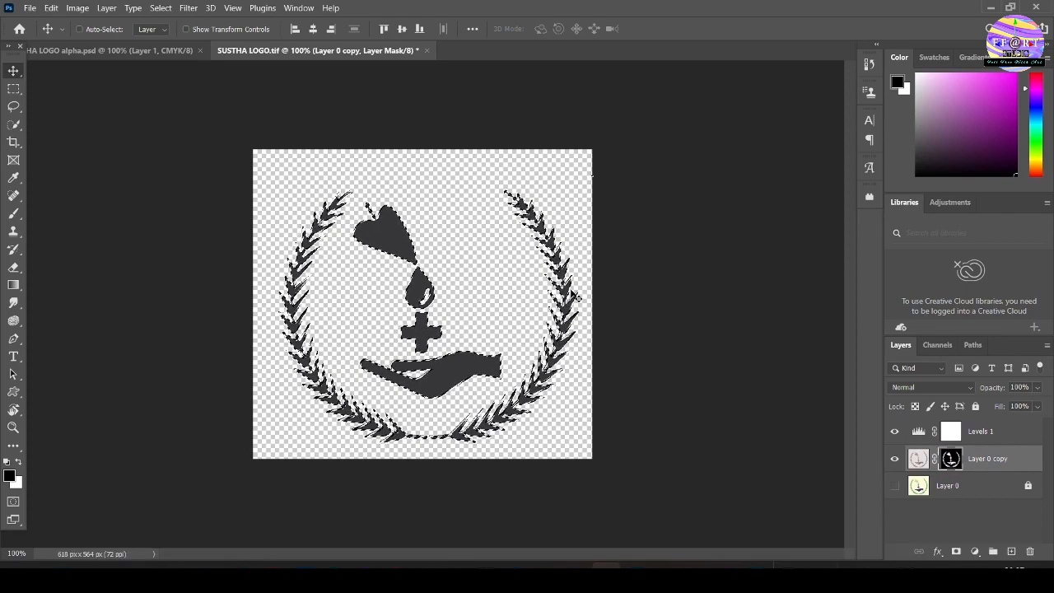
click(298, 8)
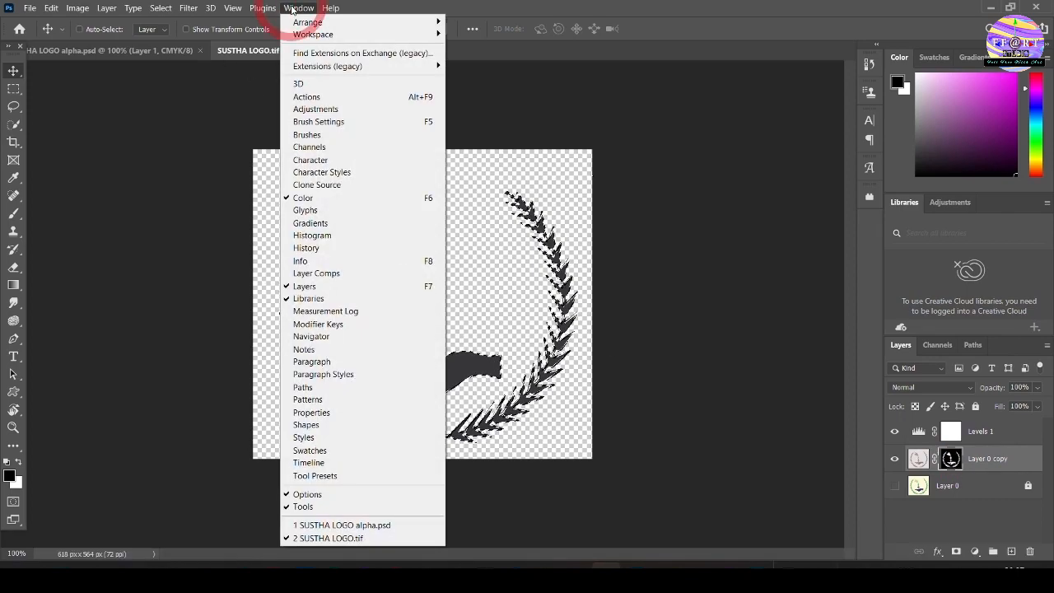
click(321, 393)
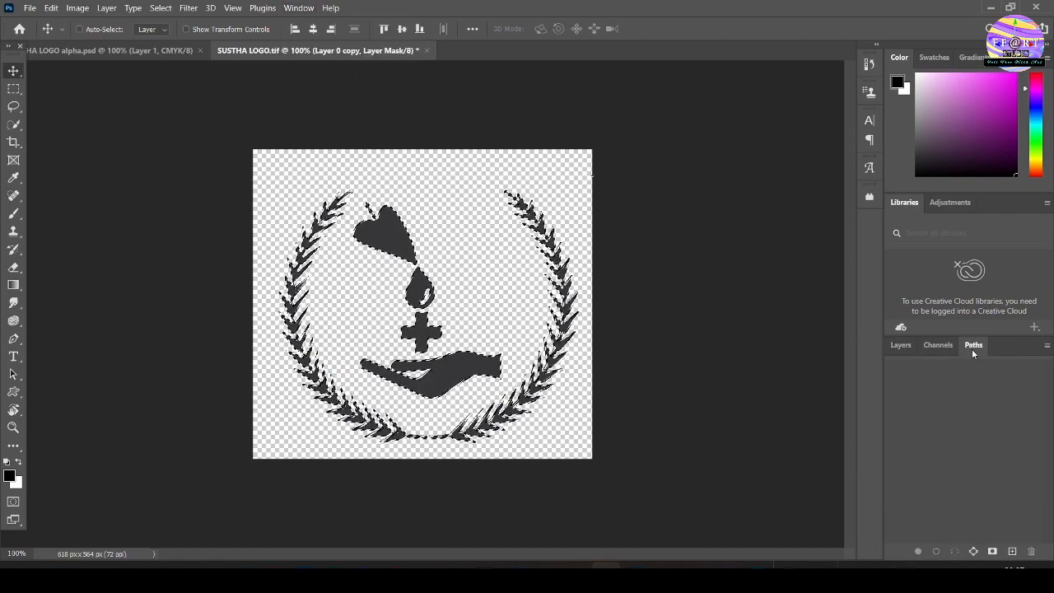
click(1047, 346)
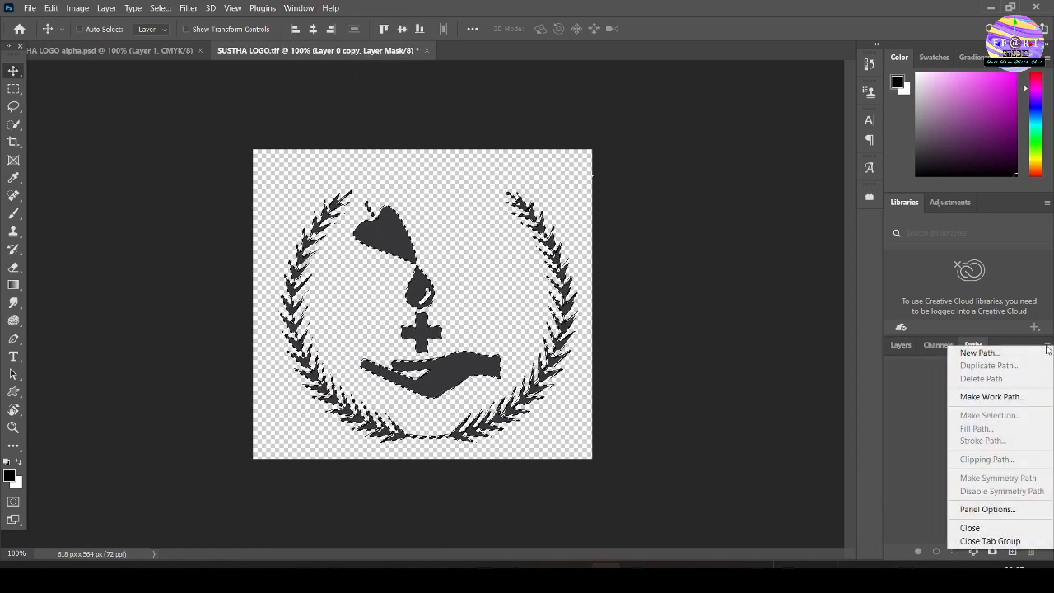
click(998, 397)
click(585, 175)
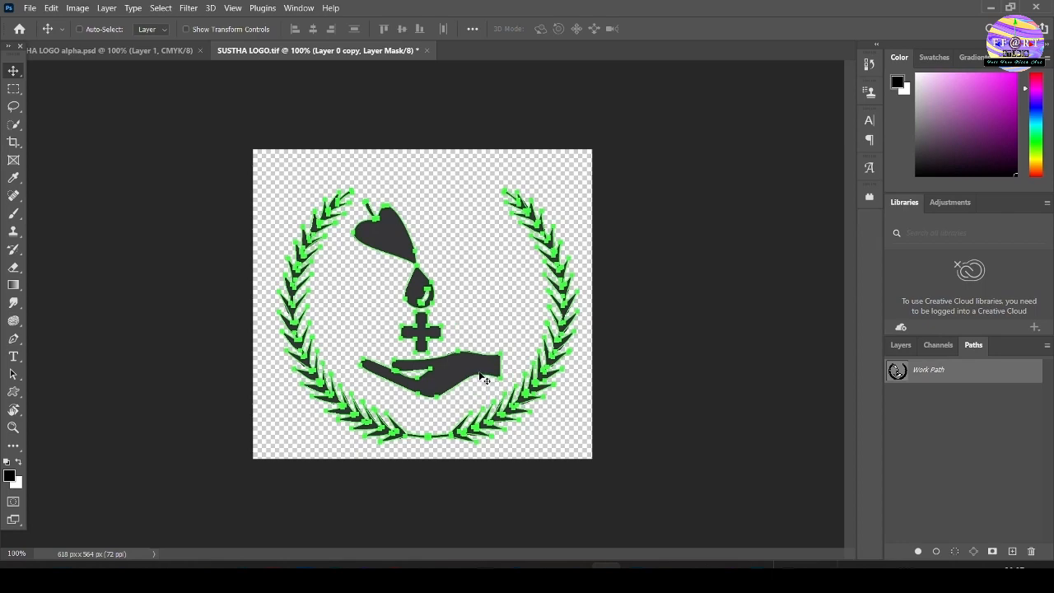
Export the Work Path to Illustrator as SUSTHA LOGO_v01.ai in the paths folder.
click(35, 8)
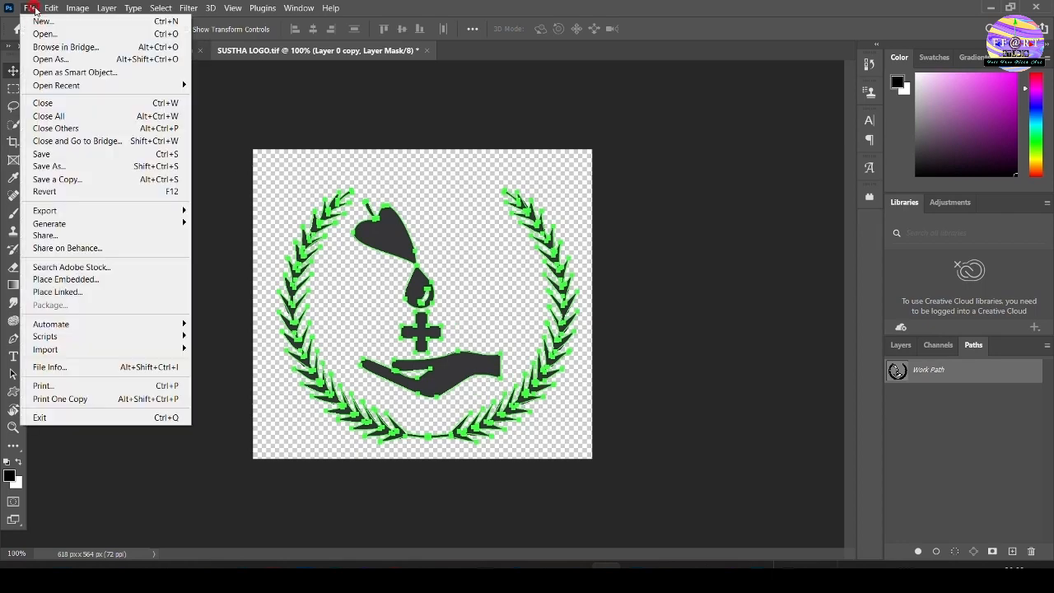
mouse_move(63, 213)
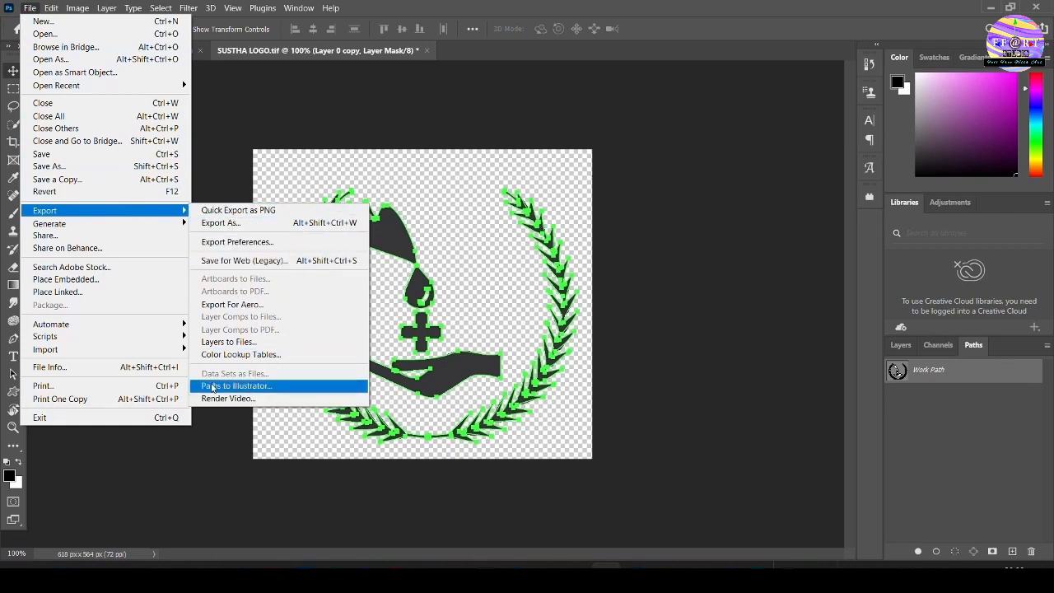
click(237, 386)
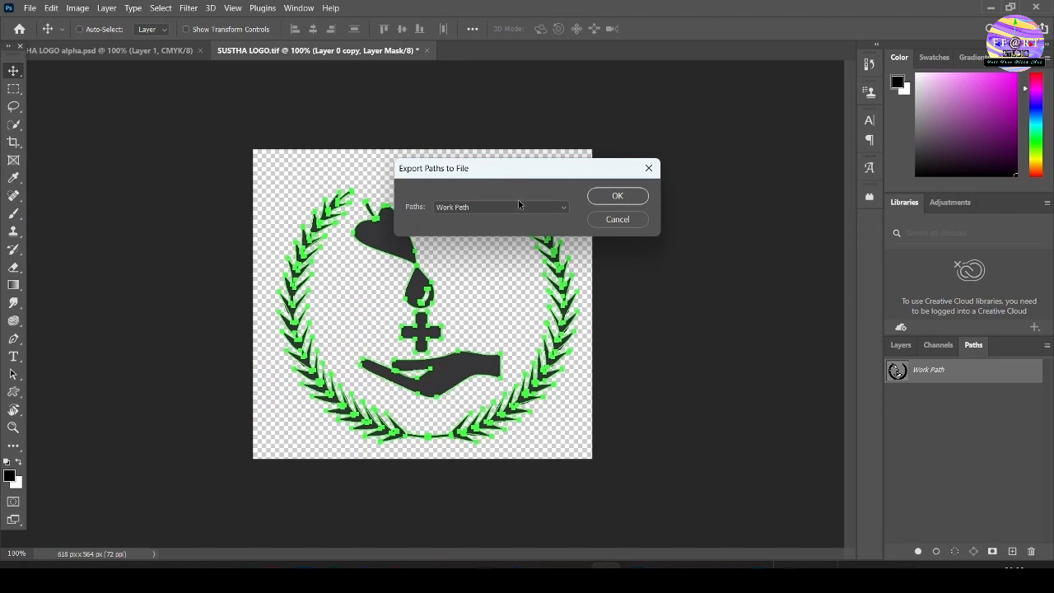
click(617, 197)
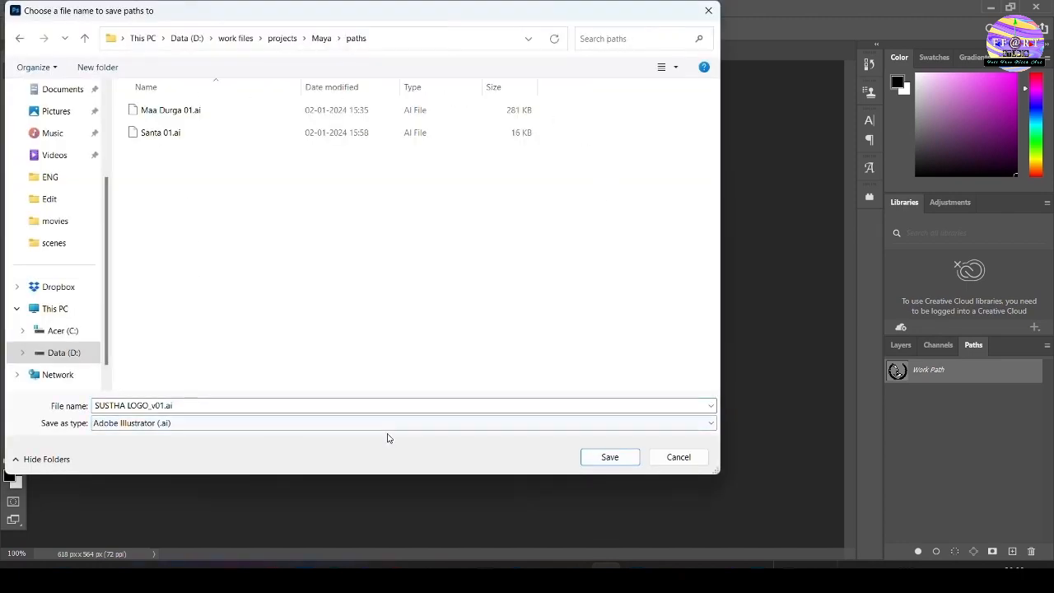
click(608, 458)
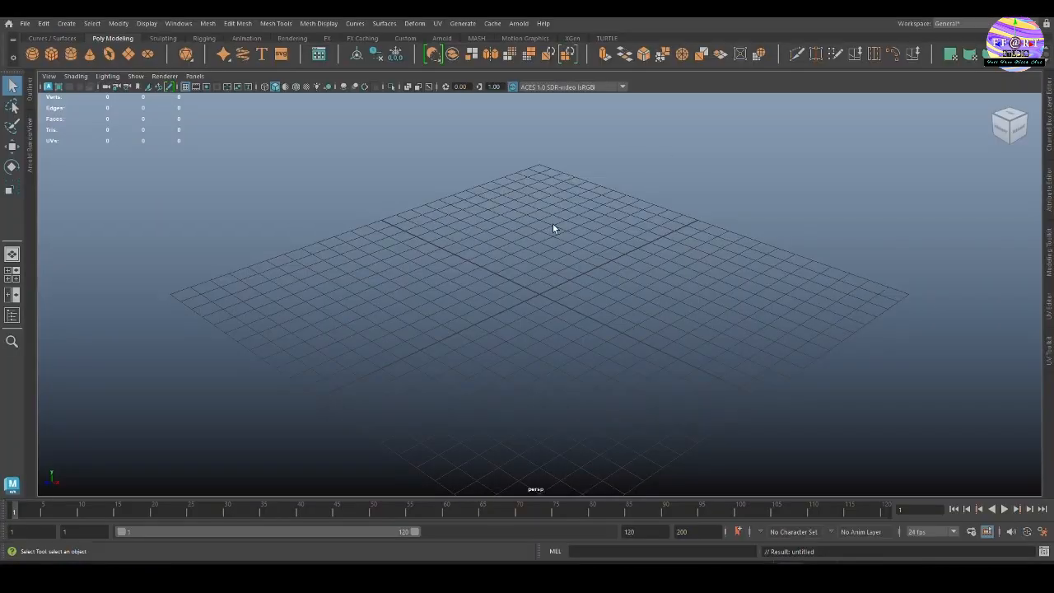
Switch to Maya and import SUSTHA LOGO_v01.ai into the empty scene.
click(23, 24)
click(120, 149)
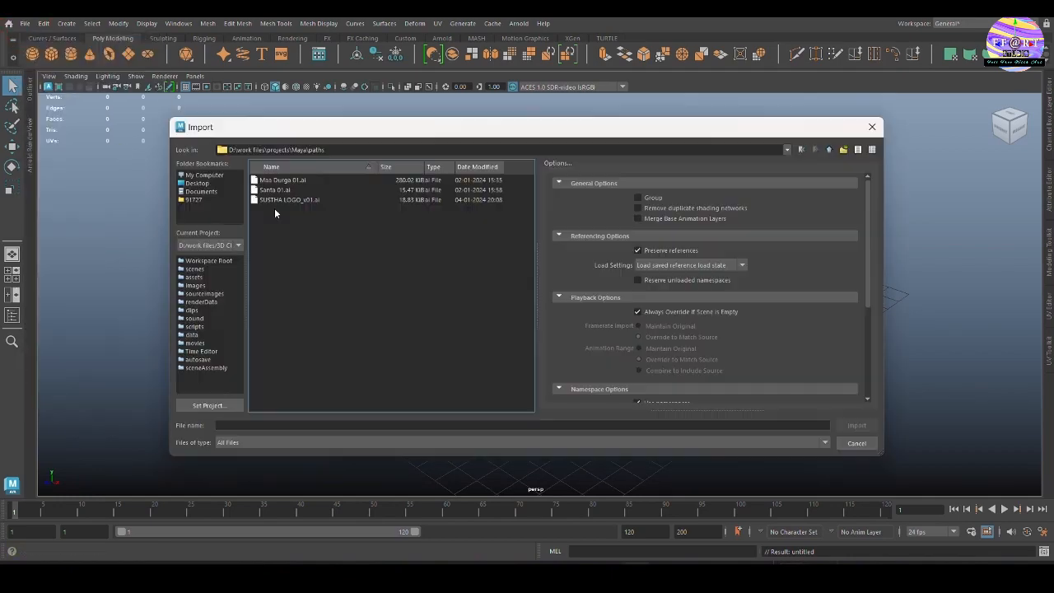
click(284, 202)
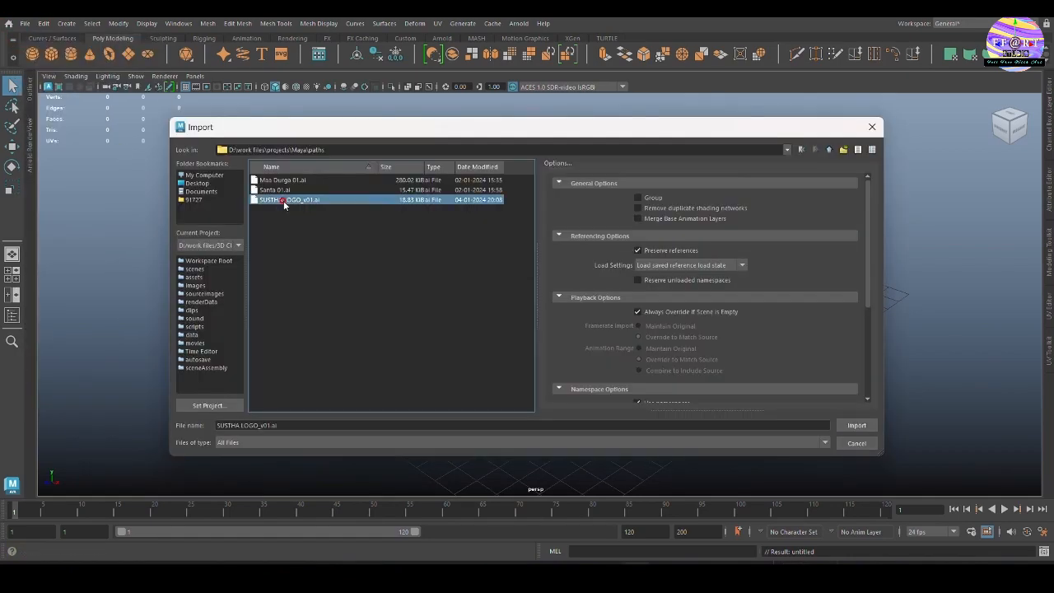
click(856, 427)
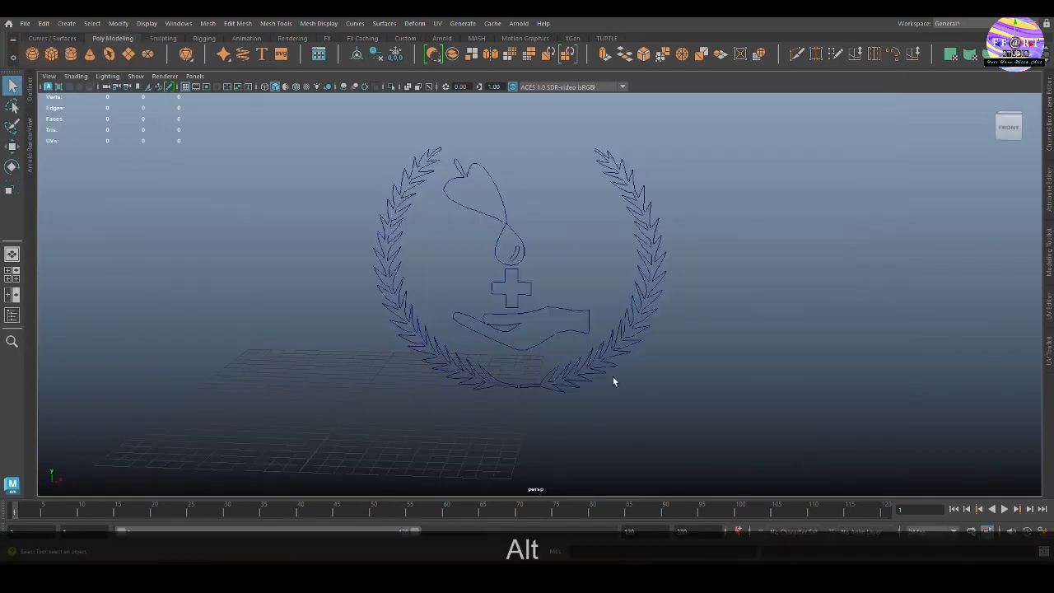
Select all the logo curves, from both wreath branches to the hand, cross, drop and leaf, in the front view and group them.
key(space)
drag(608, 376, 623, 382)
scroll(665, 336, down, 4)
alt+middle_drag(752, 249, 583, 367)
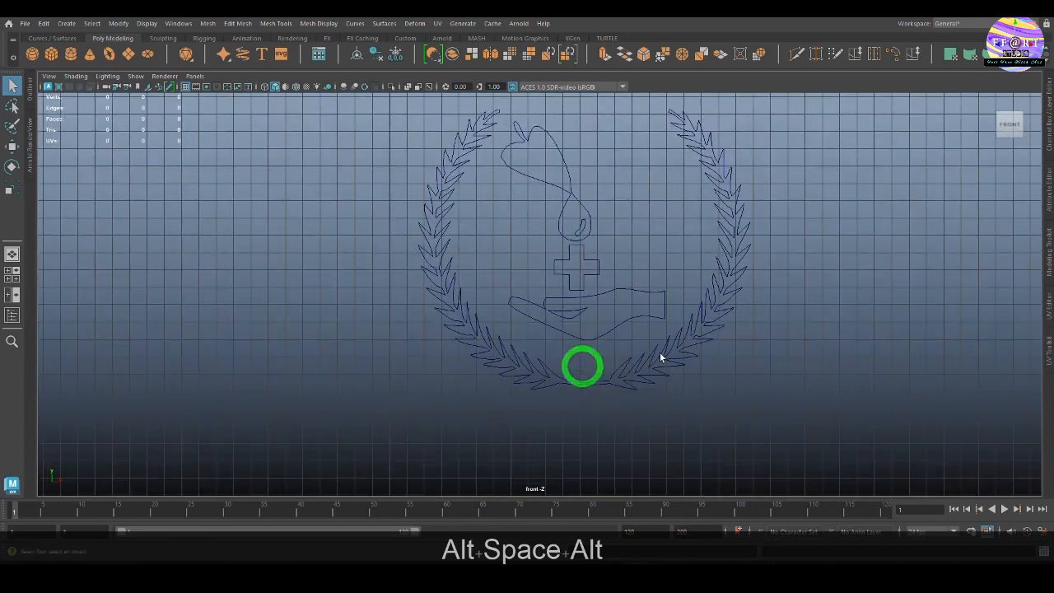
click(705, 331)
click(606, 294)
click(486, 335)
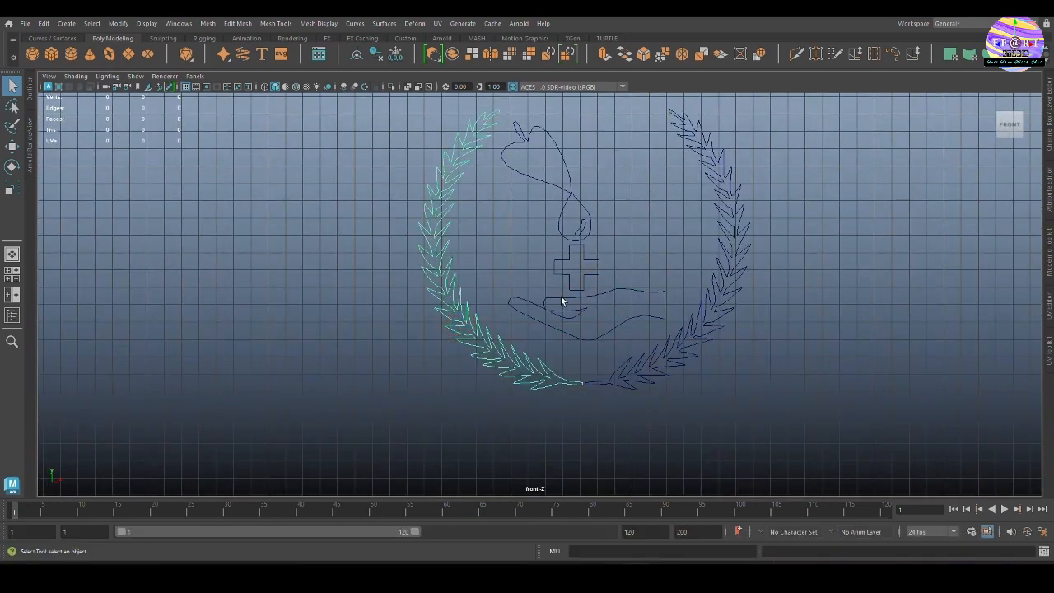
click(547, 349)
scroll(547, 349, down, 1)
click(533, 366)
shift+click(653, 345)
shift+click(598, 325)
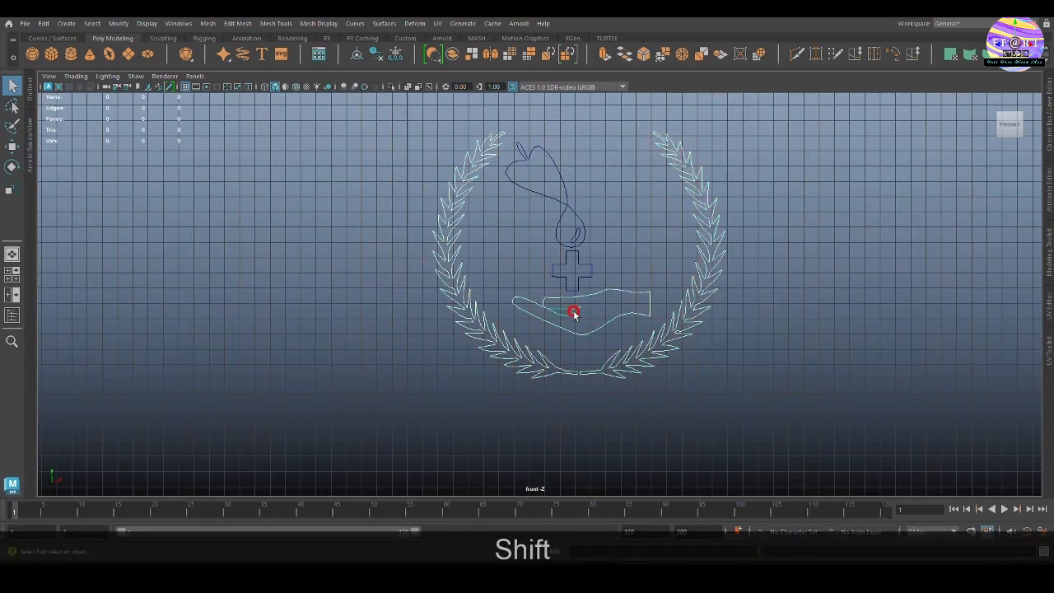
shift+click(577, 236)
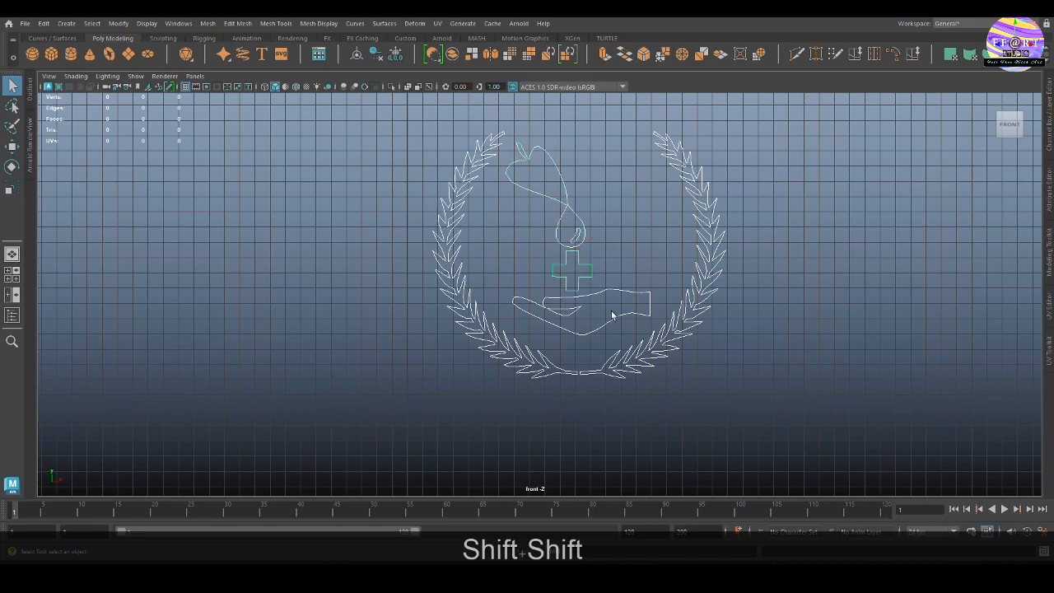
key(ctrl+g)
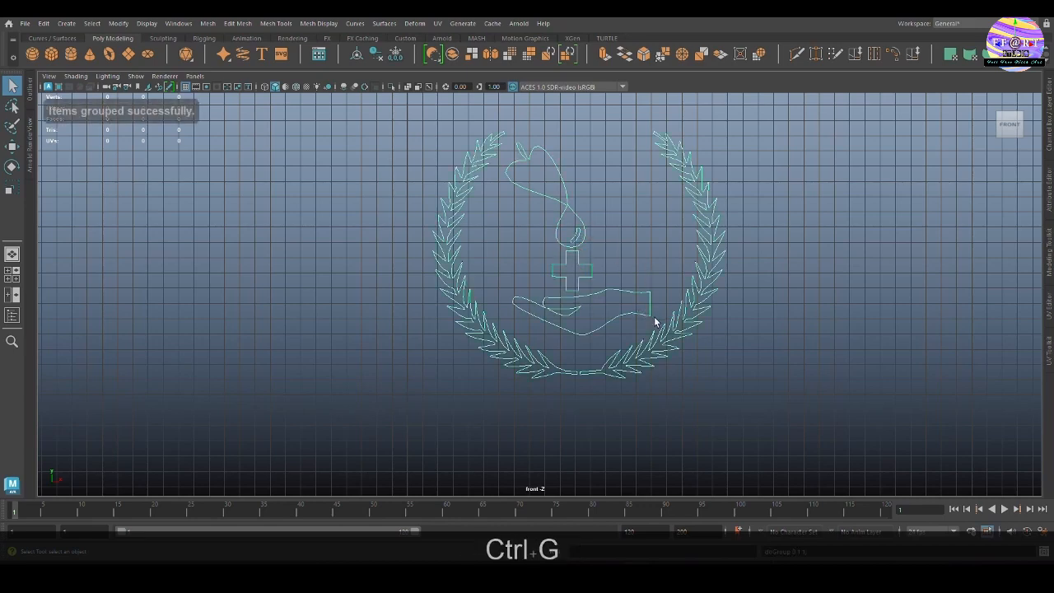
Center the logo group's pivot and move the group to the vertical axis, just above the ground grid.
key(w)
click(129, 54)
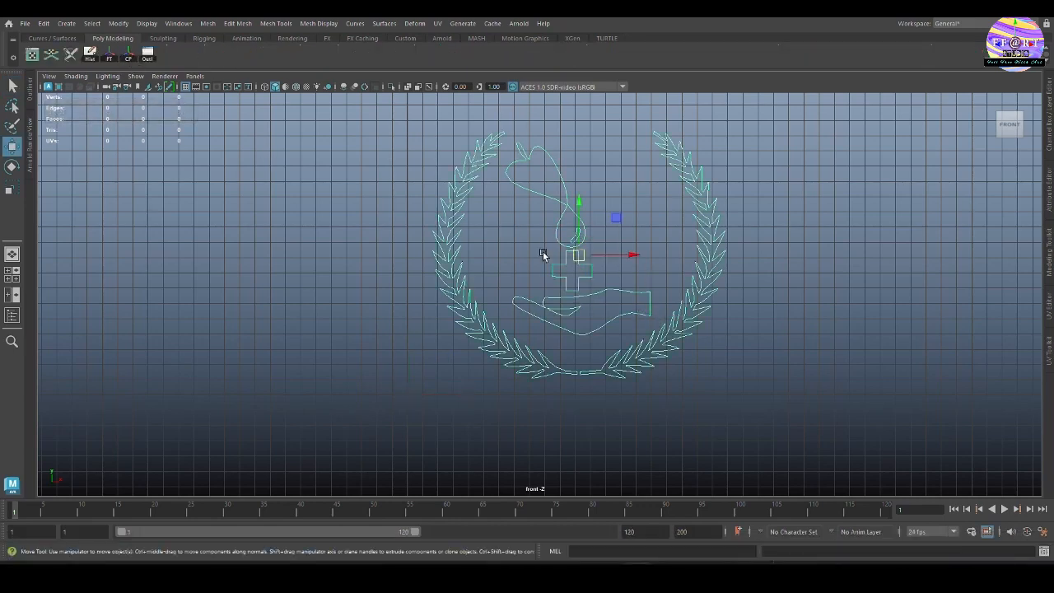
drag(622, 256, 453, 257)
alt+middle_drag(505, 313, 555, 314)
scroll(543, 325, up, 1)
drag(508, 250, 502, 250)
alt+middle_drag(499, 274, 525, 328)
drag(477, 251, 477, 215)
click(709, 369)
Delete the leftover nodes CompoundPath1 through CompoundPath10 that sit outside the curve group.
key(space)
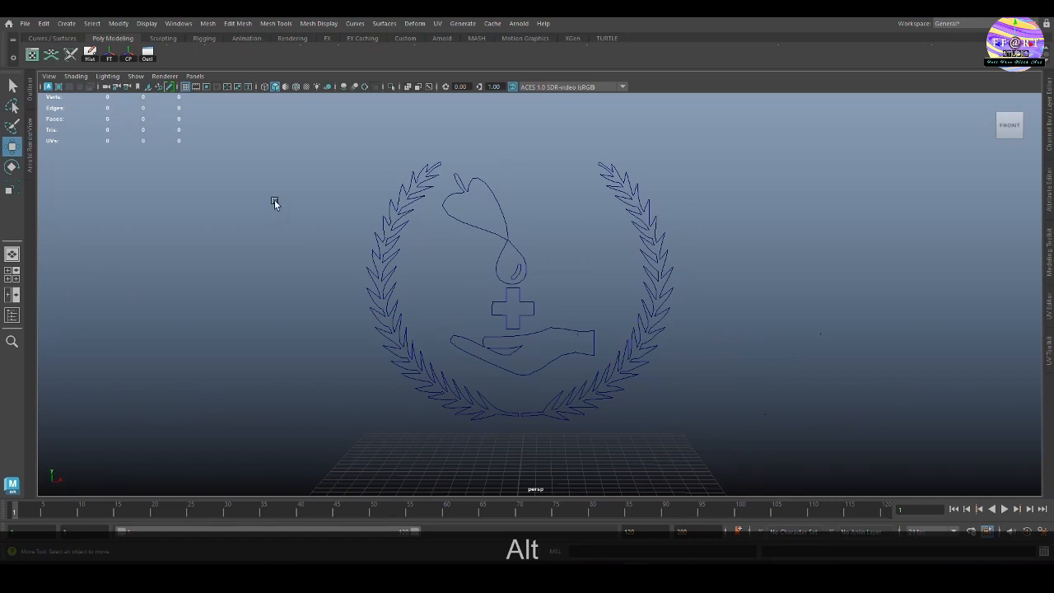
click(30, 90)
click(67, 263)
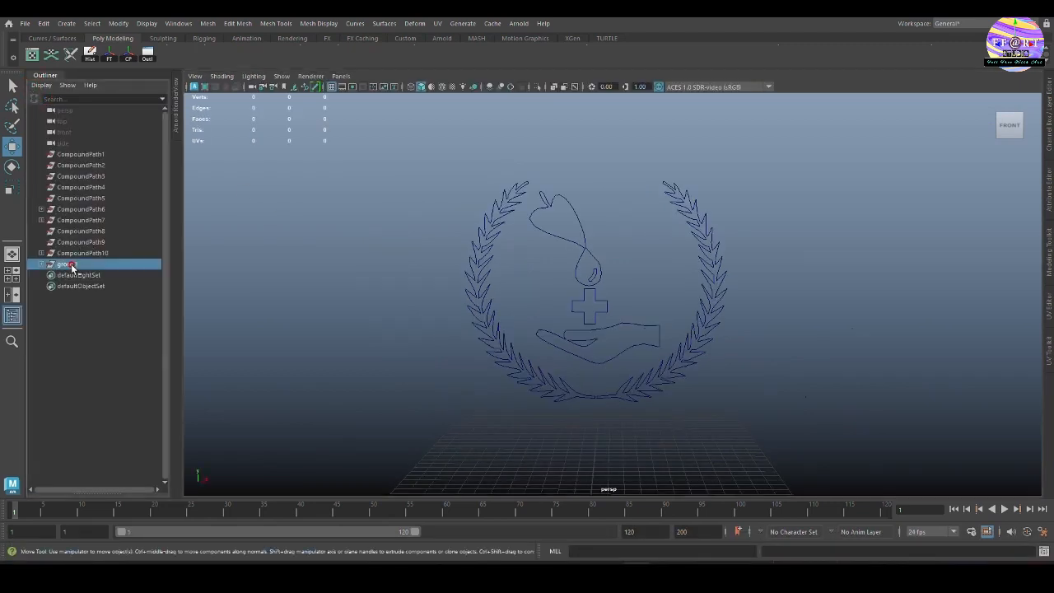
drag(84, 250, 96, 159)
key(BackSpace)
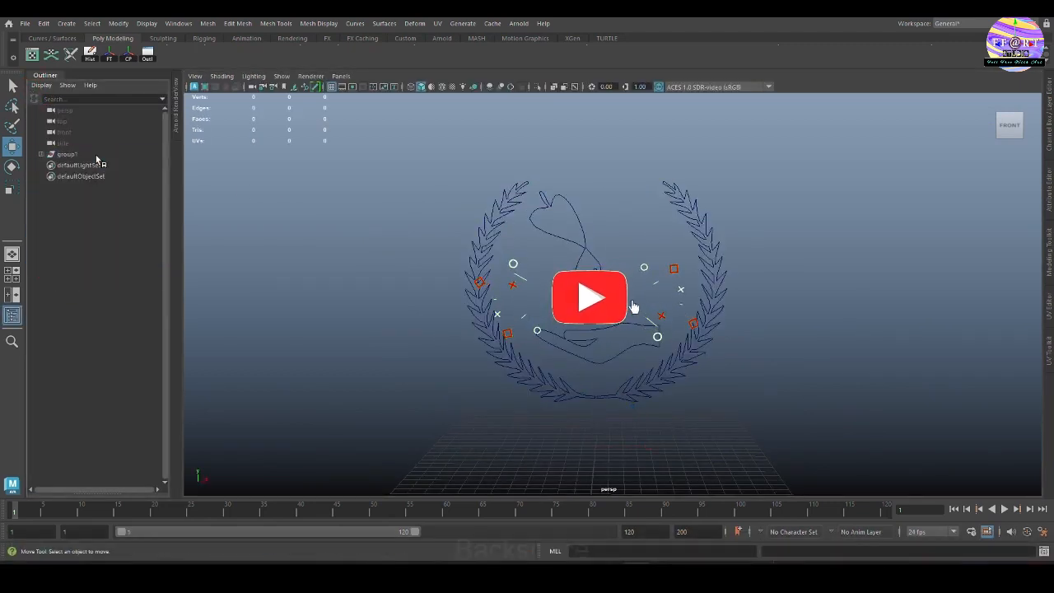
Rename the logo curve group to curves.
click(65, 155)
double_click(66, 155)
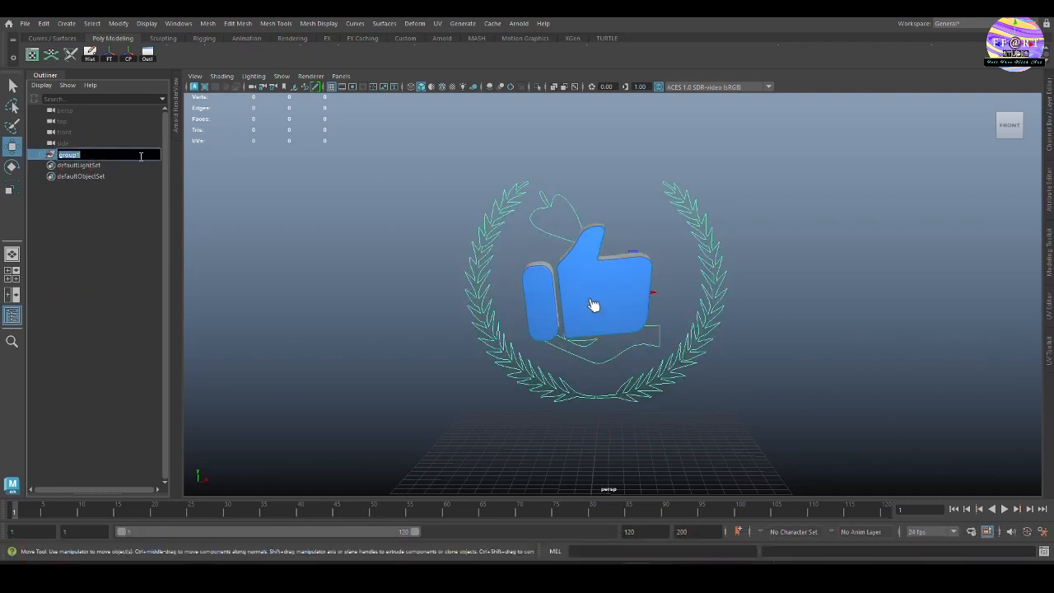
text(curves)
key(Return)
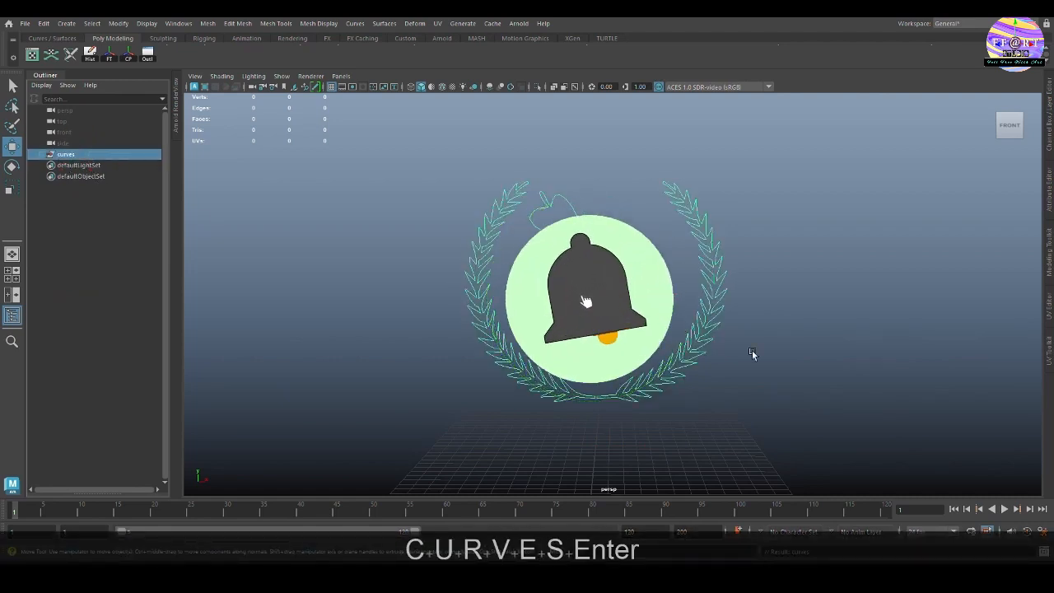
Apply Bevel Plus to the left wreath branch curve with 0.1 bevel width and depth, 0.25 extrude distance and Straight Out outer style.
click(753, 353)
alt+right_drag(659, 365, 686, 366)
key(q)
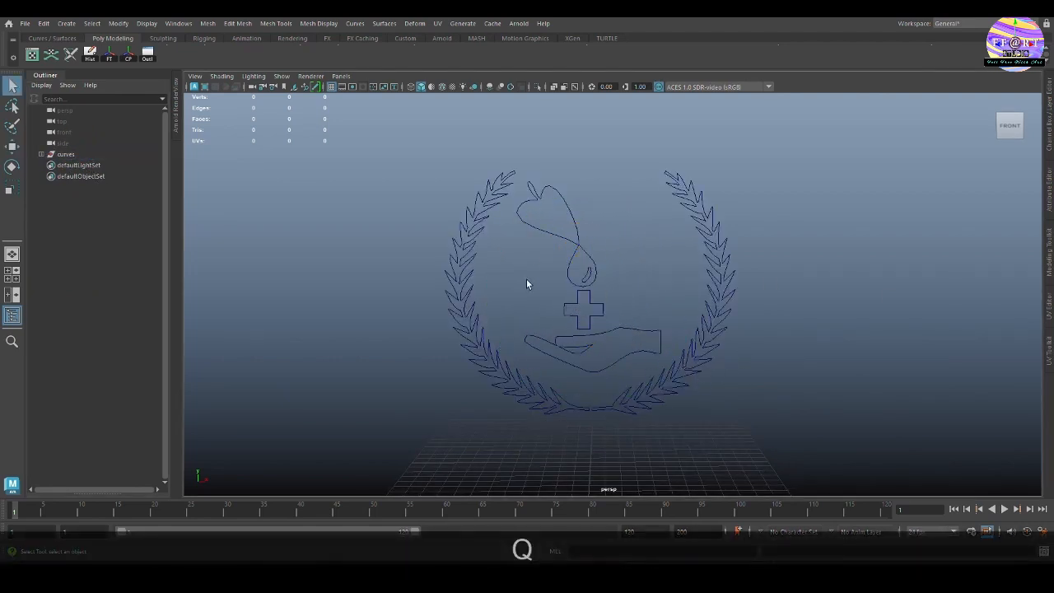
click(466, 280)
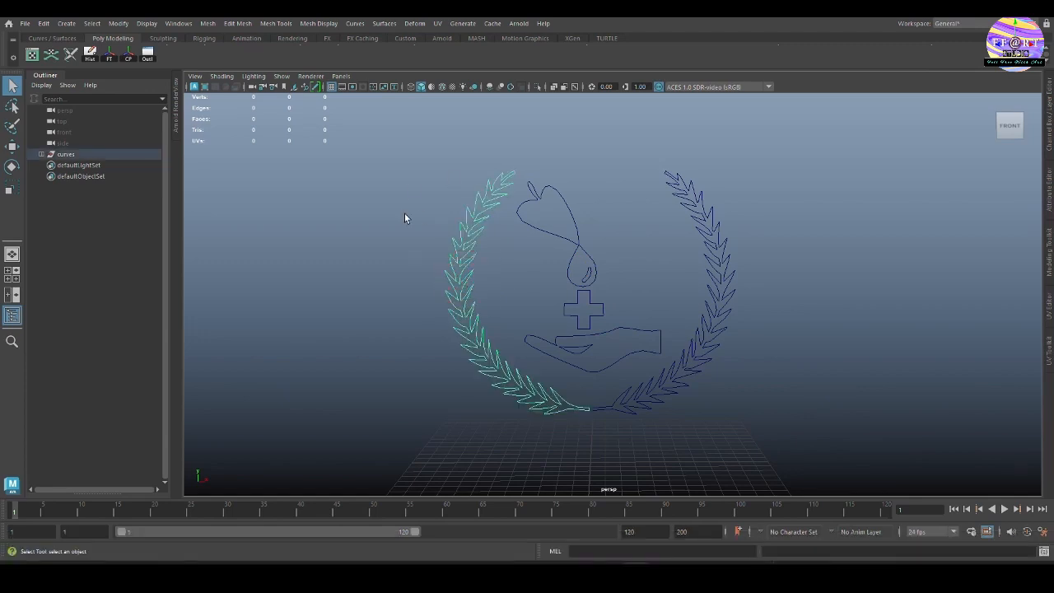
click(385, 23)
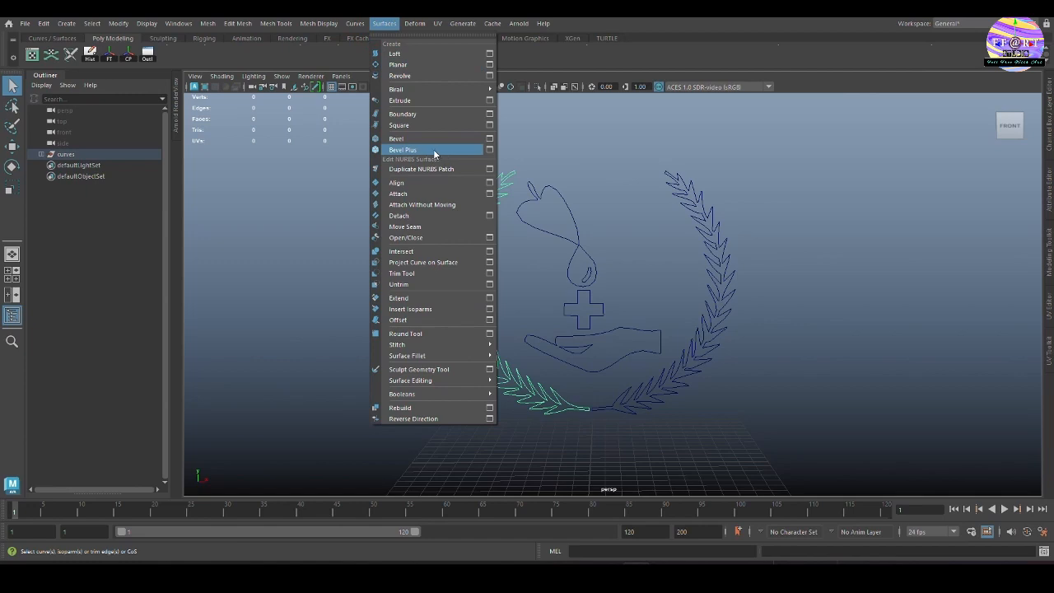
click(489, 149)
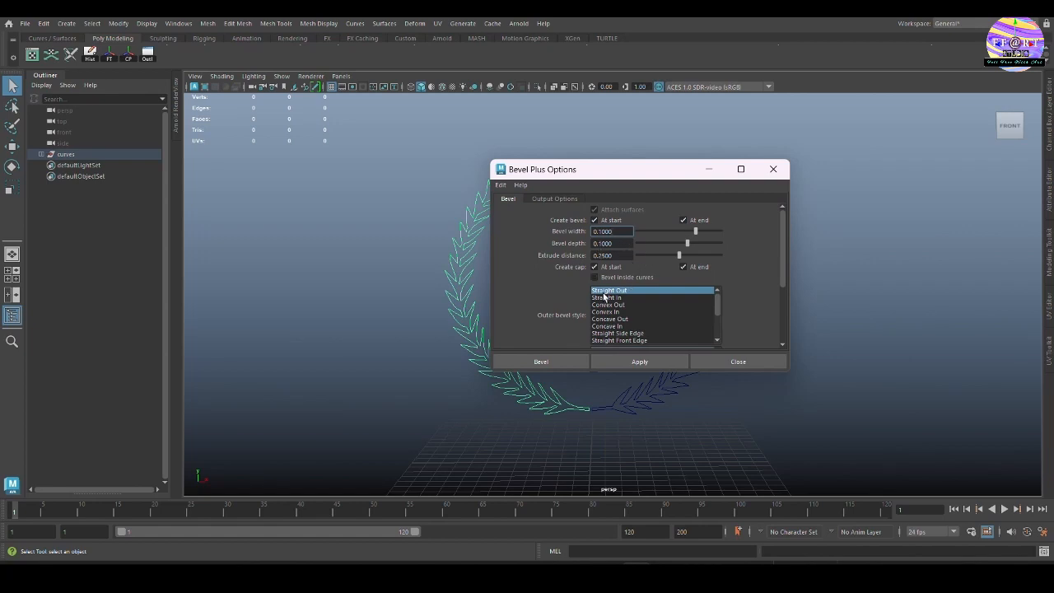
scroll(663, 306, down, 5)
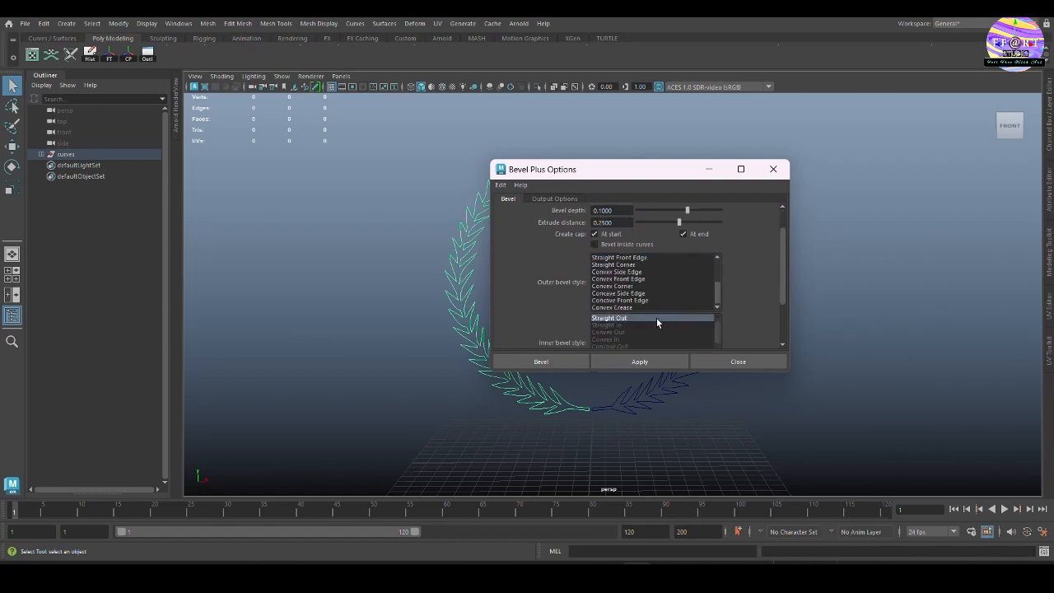
click(657, 362)
click(774, 171)
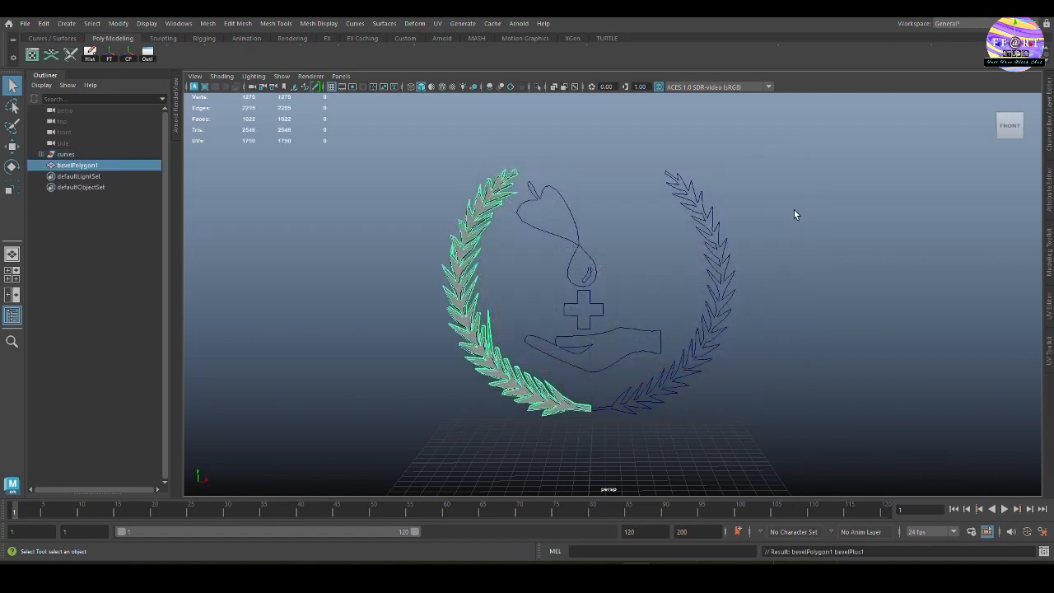
Repeat the Bevel Plus operation on the right wreath branch curve with the same settings.
mouse_move(840, 299)
alt+mouse_down()
mouse_move(800, 314)
mouse_move(607, 313)
mouse_move(796, 308)
mouse_move(835, 324)
mouse_move(844, 315)
alt+mouse_up()
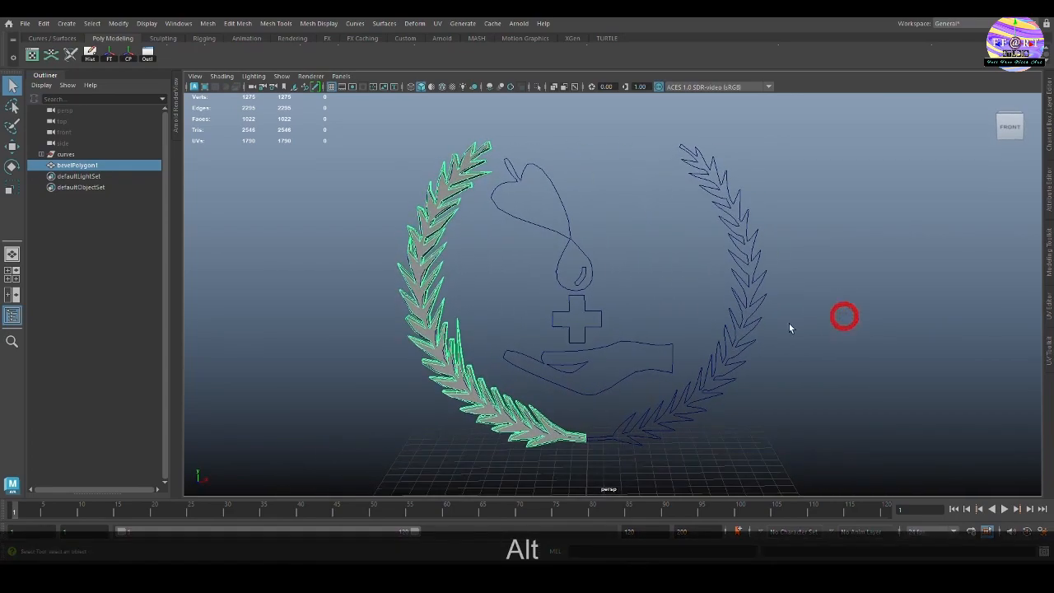
click(741, 317)
key(g)
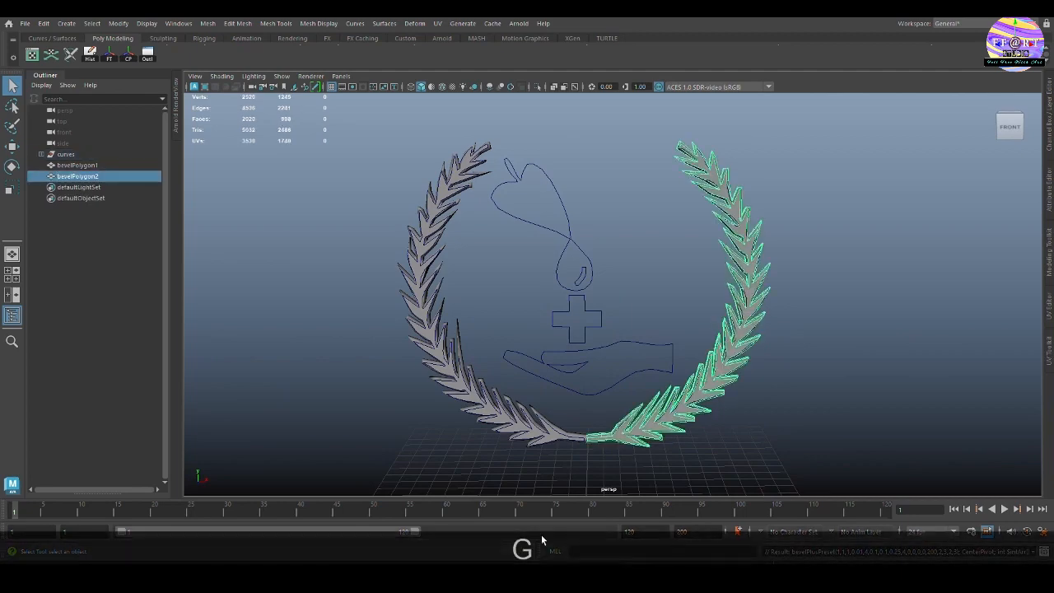
Repeat Bevel Plus on the heart-and-drop outline and on the small highlight curve inside the drop.
alt+drag(789, 405, 712, 375)
click(559, 243)
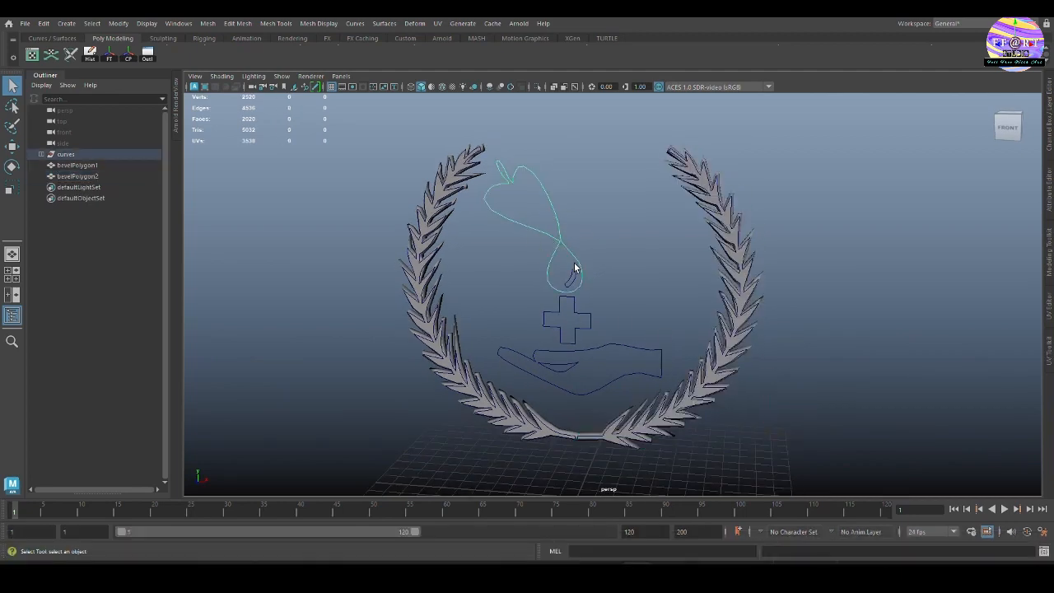
key(g)
click(572, 272)
key(g)
Repeat Bevel Plus on the cross, the hand outline and the palm crease curve.
click(592, 321)
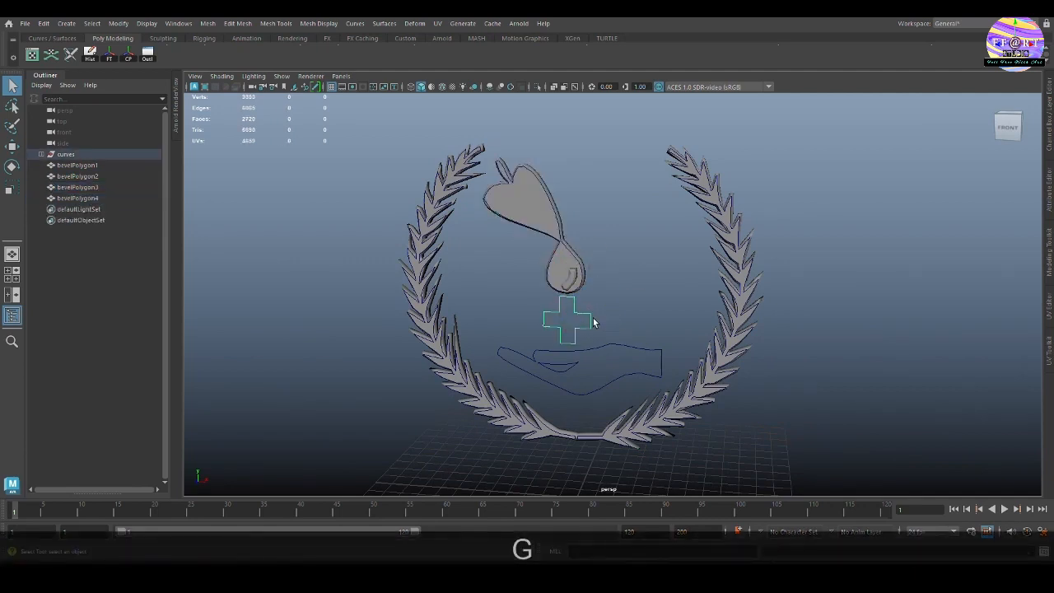
key(g)
click(576, 363)
key(g)
click(572, 362)
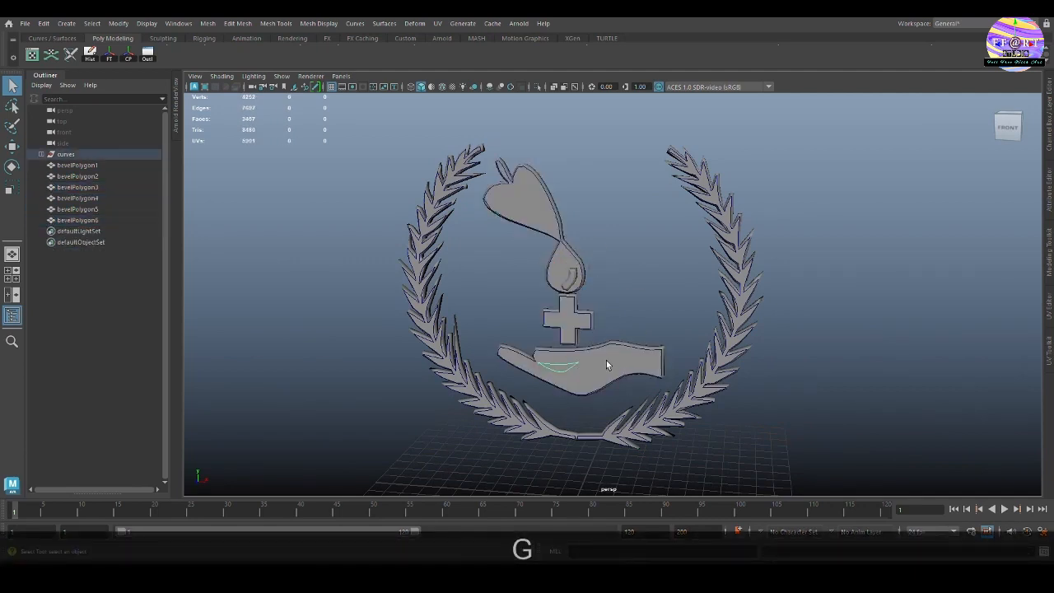
key(g)
Position and scale the beveled palm crease in depth so it passes fully through the hand mesh.
alt+right_drag(634, 343, 668, 306)
alt+middle_drag(668, 306, 690, 193)
alt+right_drag(691, 192, 763, 271)
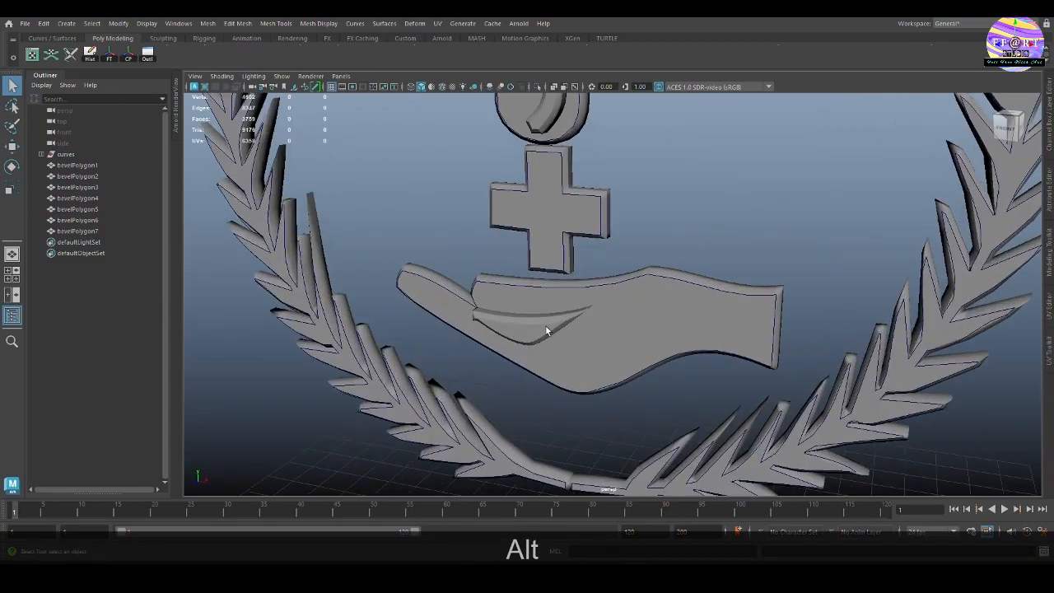
click(546, 326)
key(w)
alt+drag(546, 326, 458, 316)
key(r)
alt+drag(458, 315, 613, 360)
Subtract the palm crease mesh from the hand mesh with Boolean Difference (A - B).
click(708, 341)
click(612, 370)
key(w)
shift+click(613, 360)
alt+right_drag(612, 360, 577, 206)
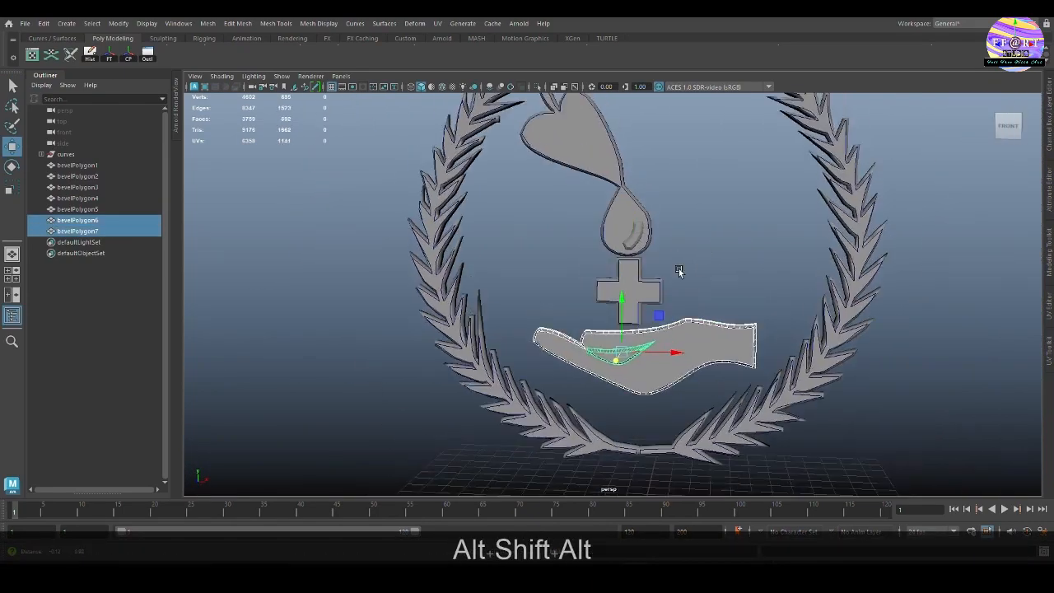
click(216, 24)
mouse_move(240, 54)
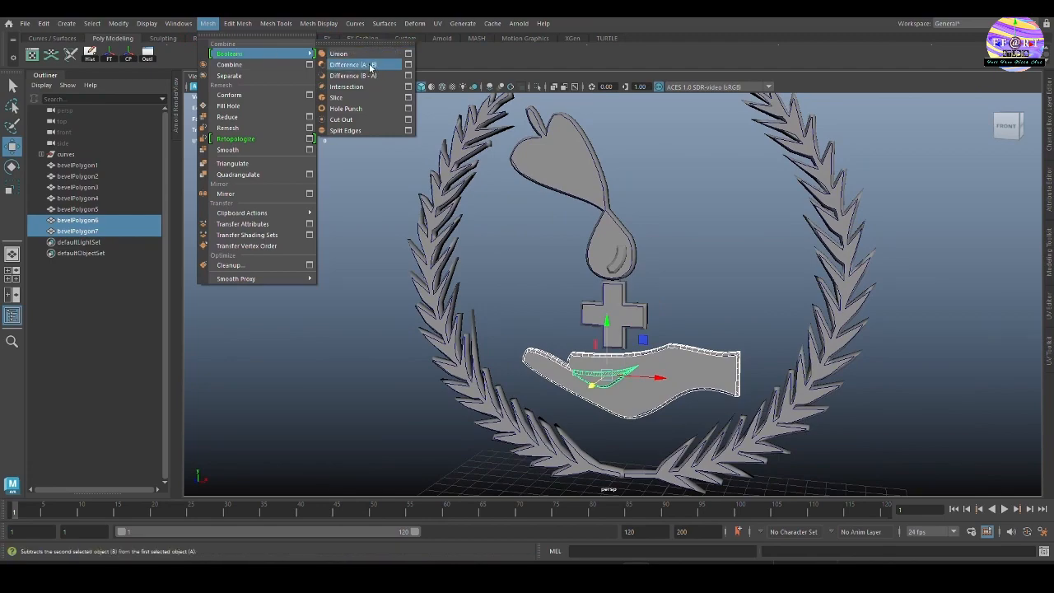
click(370, 66)
Clean up the vertices at the pointed end of the palm cutout, bringing them together beside the thumb gap.
alt+right_drag(511, 354, 546, 402)
key(h)
alt+drag(677, 302, 718, 294)
click(487, 295)
alt+right_drag(487, 295, 635, 341)
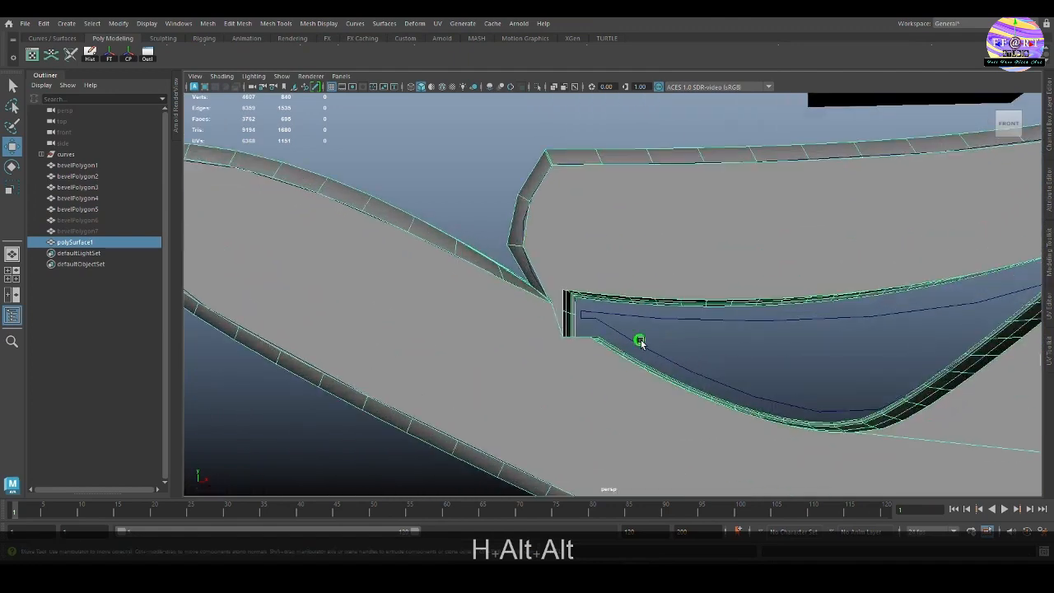
right_drag(577, 245, 546, 244)
alt+right_drag(577, 313, 613, 360)
click(614, 360)
key(ctrl+z)
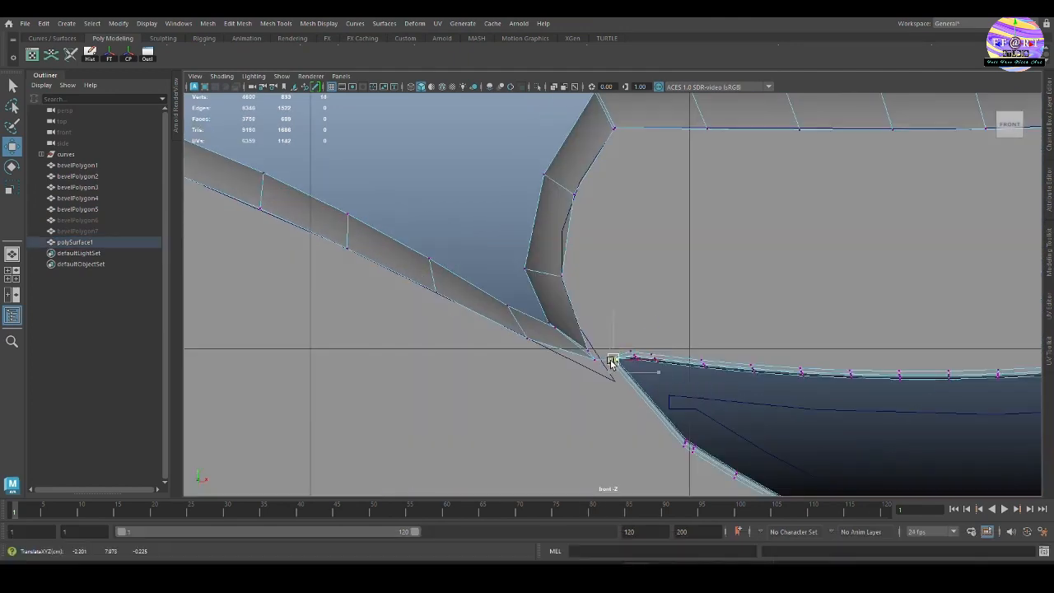
Hide the curves group and subtract the highlight mesh from the heart-and-drop mesh with Boolean Difference (A - B).
alt+right_drag(558, 330, 632, 282)
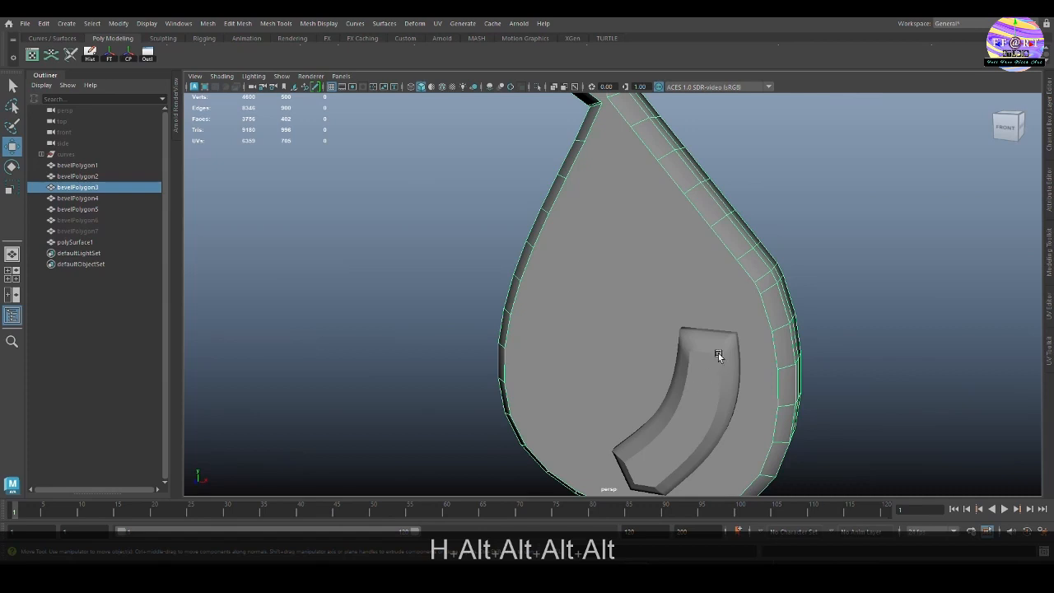
alt+drag(718, 353, 694, 343)
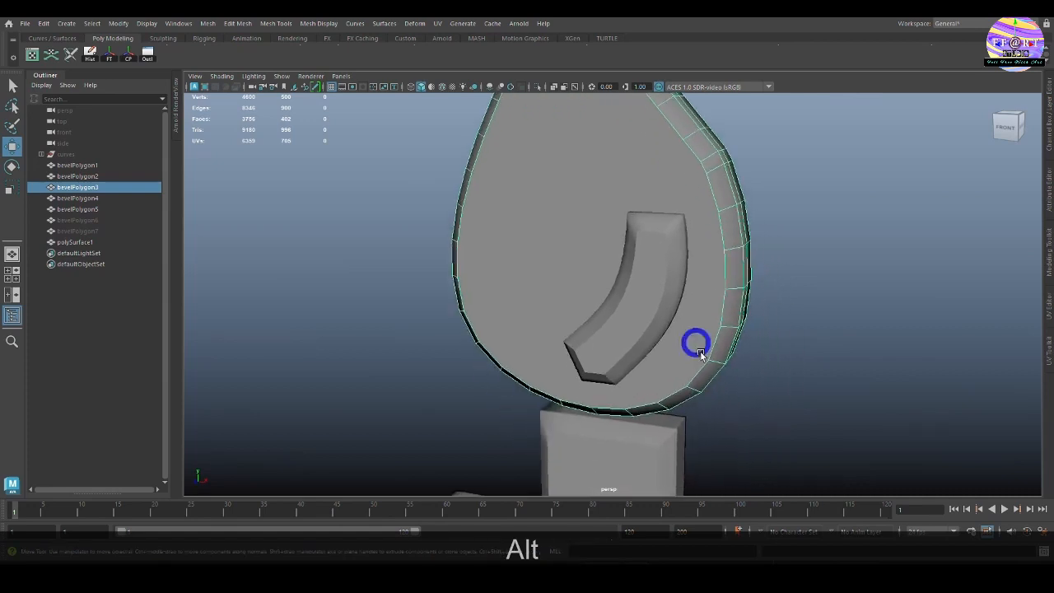
shift+click(651, 307)
click(208, 23)
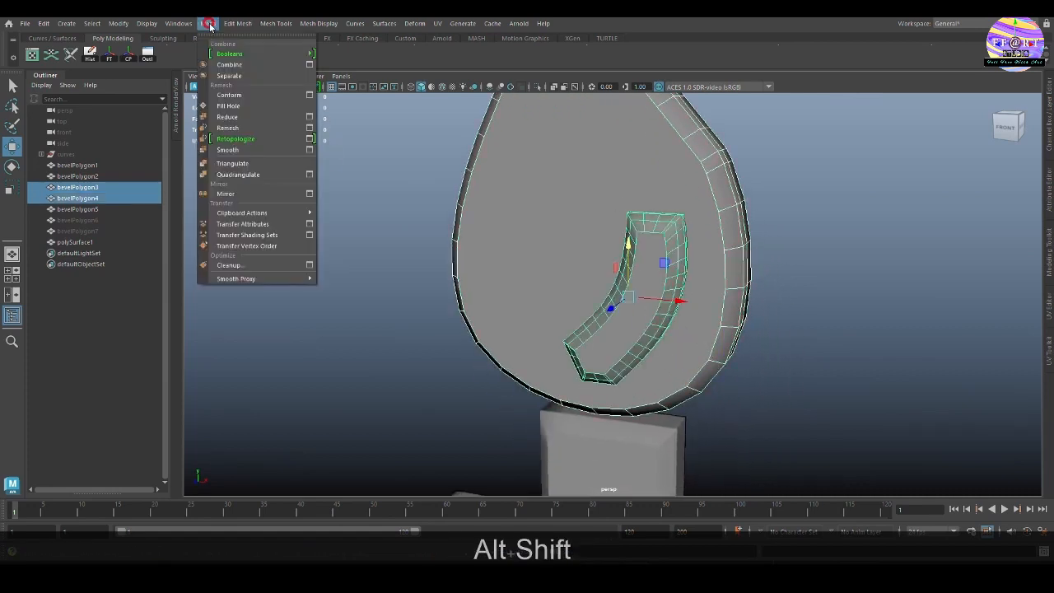
mouse_move(271, 53)
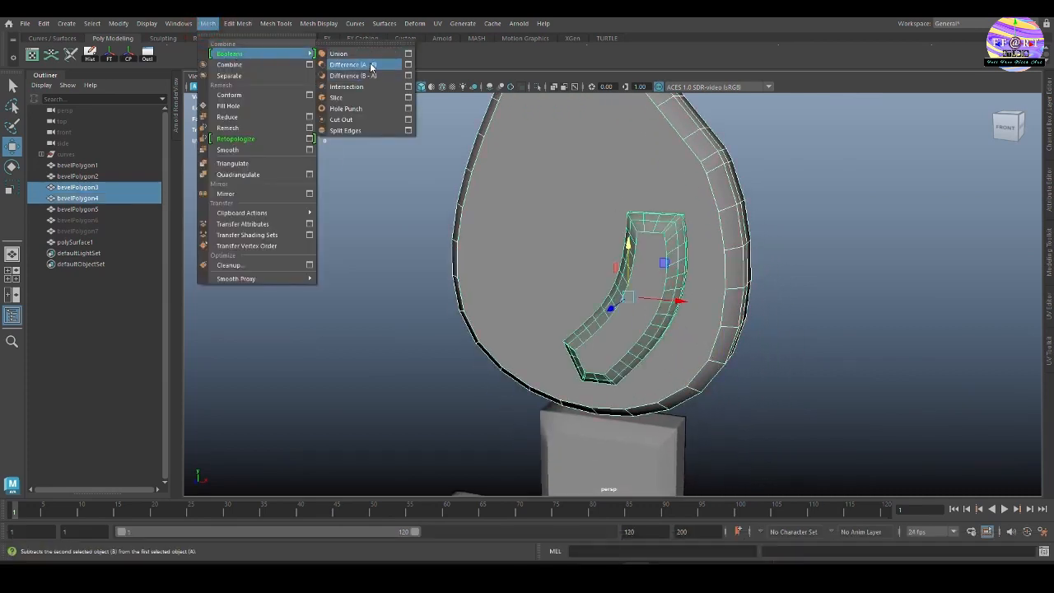
click(354, 65)
alt+drag(671, 277, 618, 317)
click(617, 317)
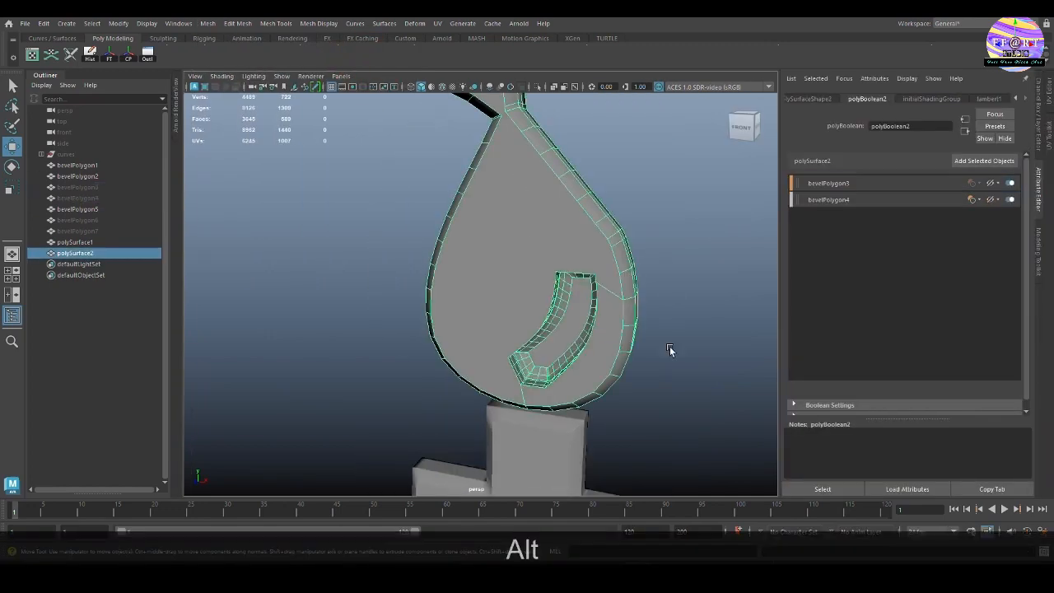
Group bevelPolygon1, bevelPolygon2, bevelPolygon5, polySurface1 and polySurface2 together.
alt+drag(670, 348, 630, 348)
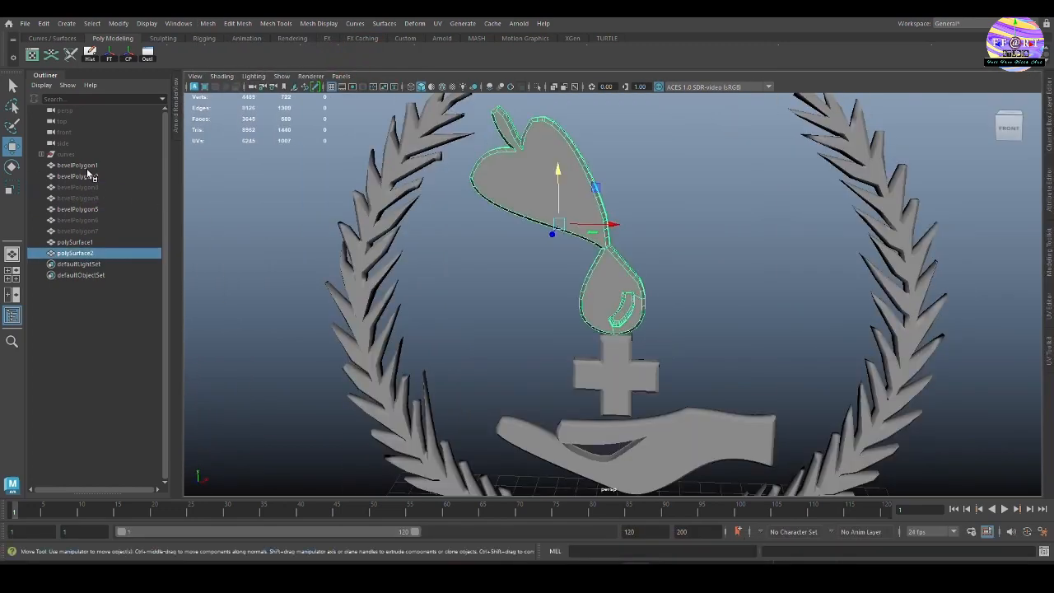
click(89, 167)
shift+click(105, 179)
ctrl+shift+click(109, 209)
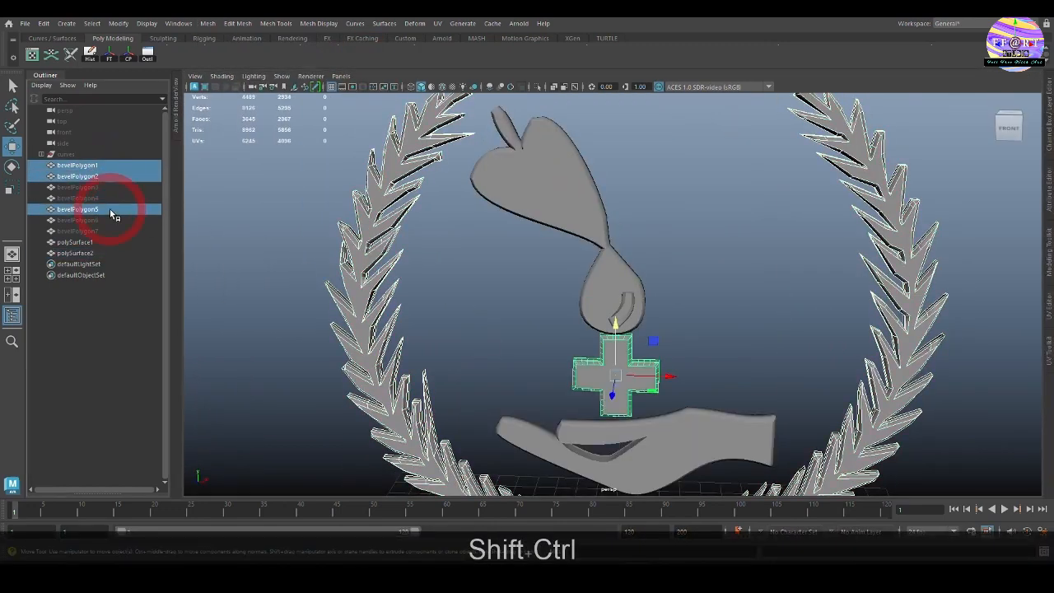
ctrl+shift+click(92, 242)
ctrl+shift+click(91, 253)
alt+drag(576, 313, 645, 312)
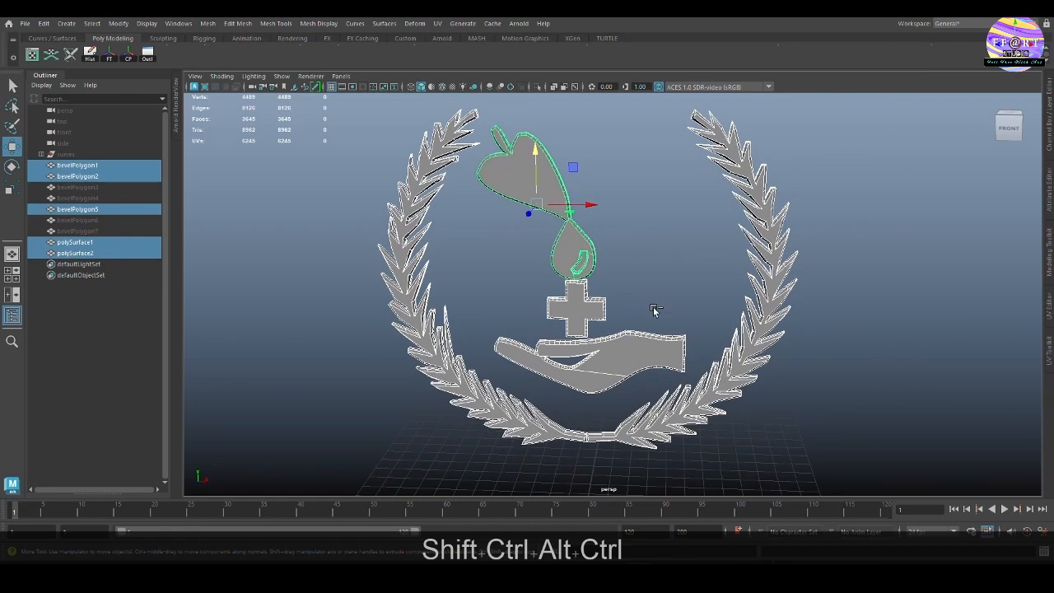
key(ctrl+g)
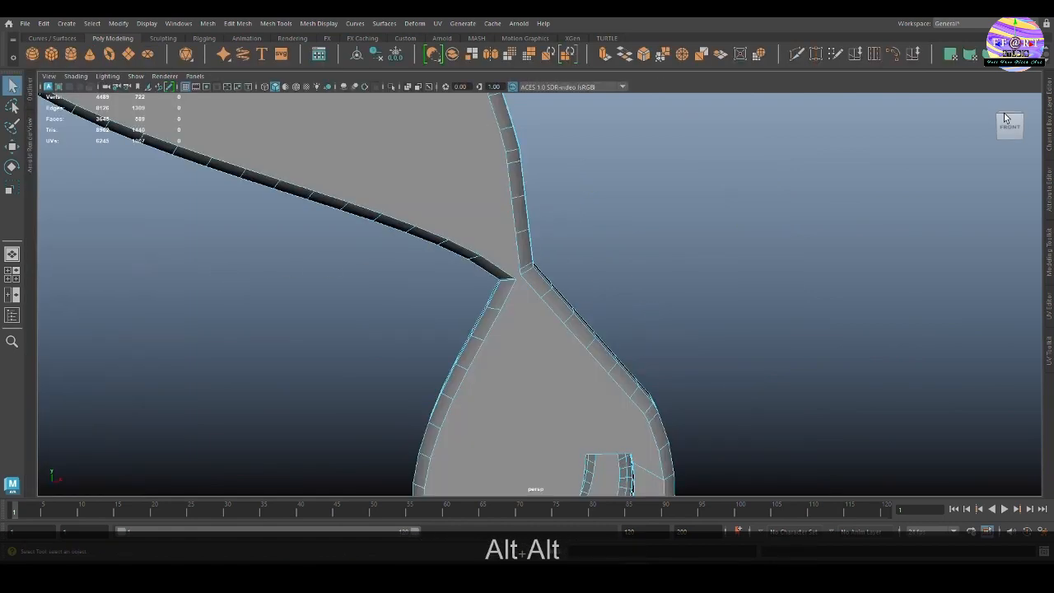
Cut an edge across the narrow neck between the heart and the drop on the front and back faces with Multi-Cut.
scroll(718, 290, up, 2)
scroll(494, 275, up, 4)
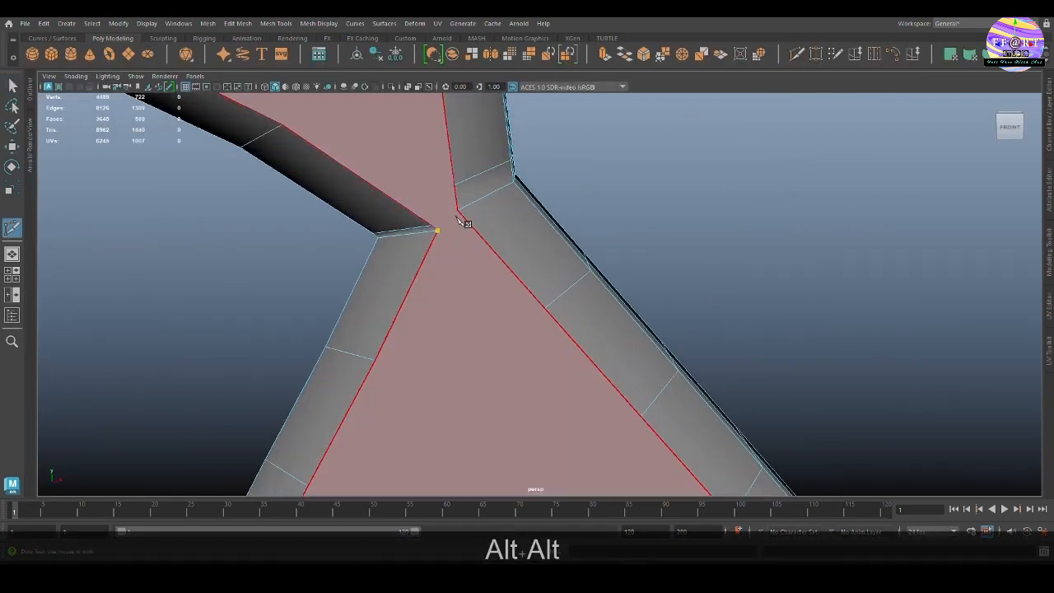
alt+drag(494, 216, 610, 279)
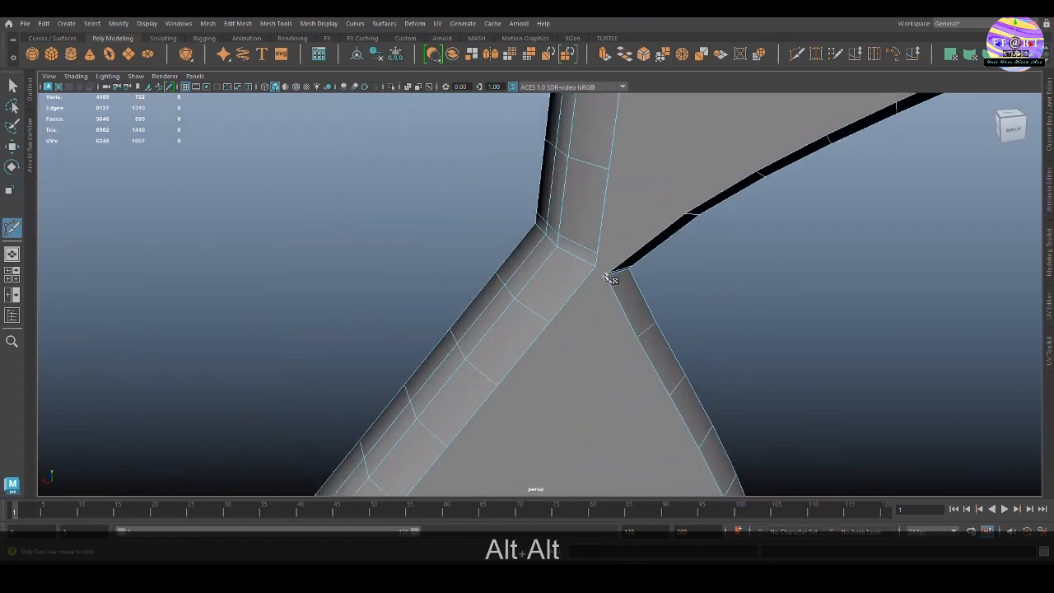
click(606, 275)
key(BackSpace)
click(596, 267)
click(607, 275)
key(q)
Extract all faces of the drop below the neck cut, including its side faces, to separate it from the heart.
alt+drag(758, 329, 738, 269)
scroll(635, 271, down, 10)
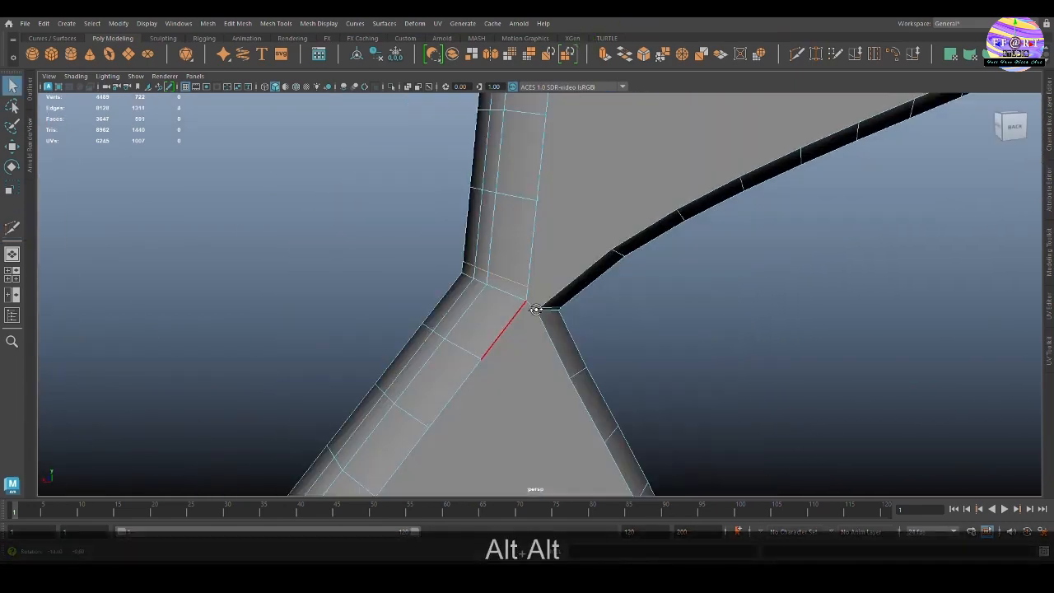
click(481, 317)
alt+drag(626, 289, 650, 259)
right_drag(560, 247, 560, 276)
alt+middle_drag(635, 340, 635, 315)
drag(636, 315, 479, 188)
alt+right_drag(676, 218, 766, 239)
alt+drag(741, 301, 568, 313)
alt+right_drag(568, 318, 635, 318)
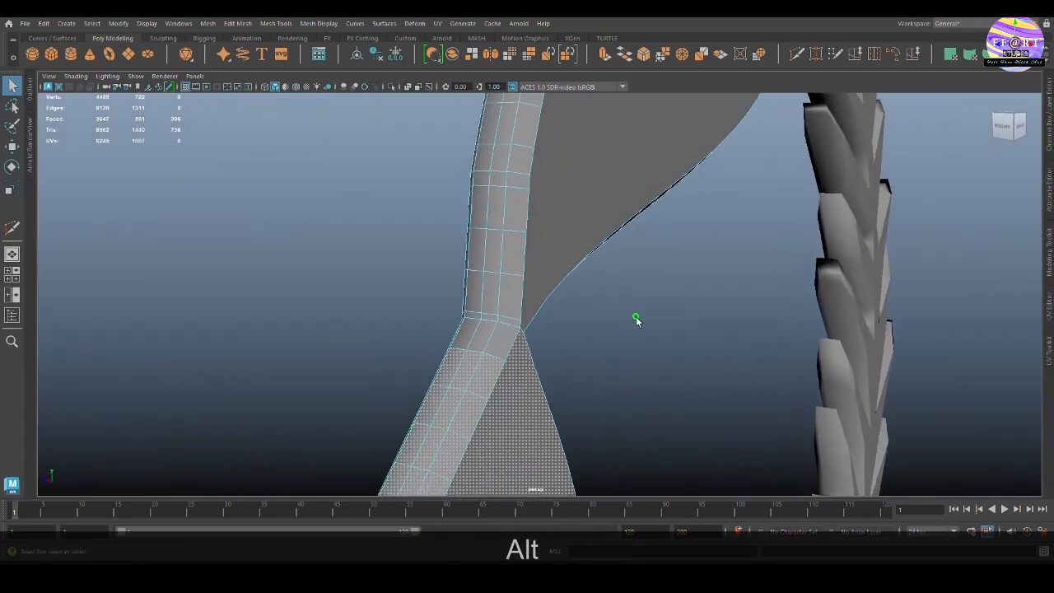
shift+click(494, 336)
shift+click(457, 335)
alt+drag(577, 351, 775, 340)
scroll(775, 339, down, 10)
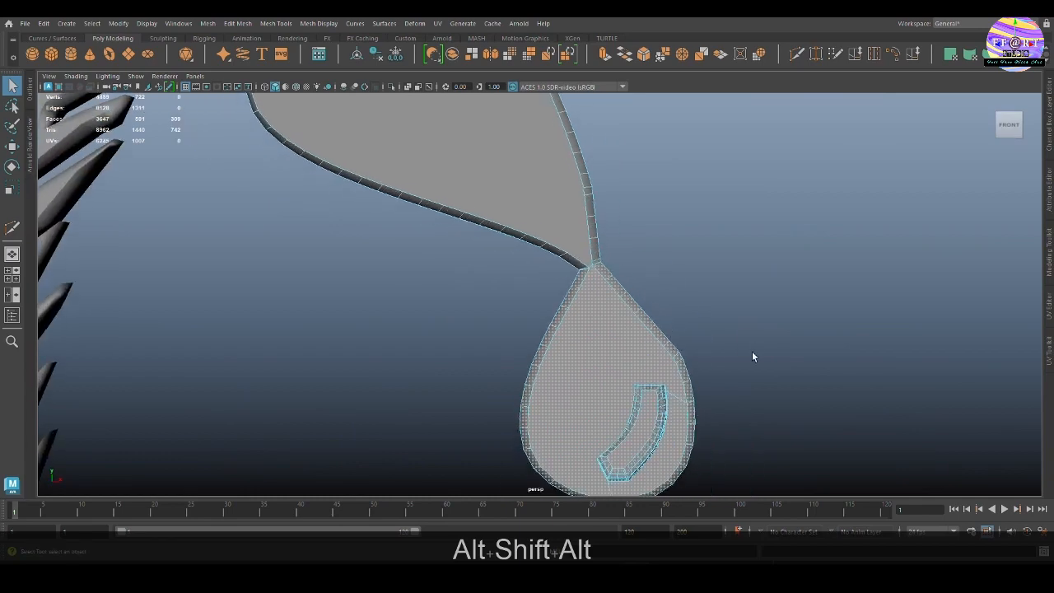
shift+right_click(705, 240)
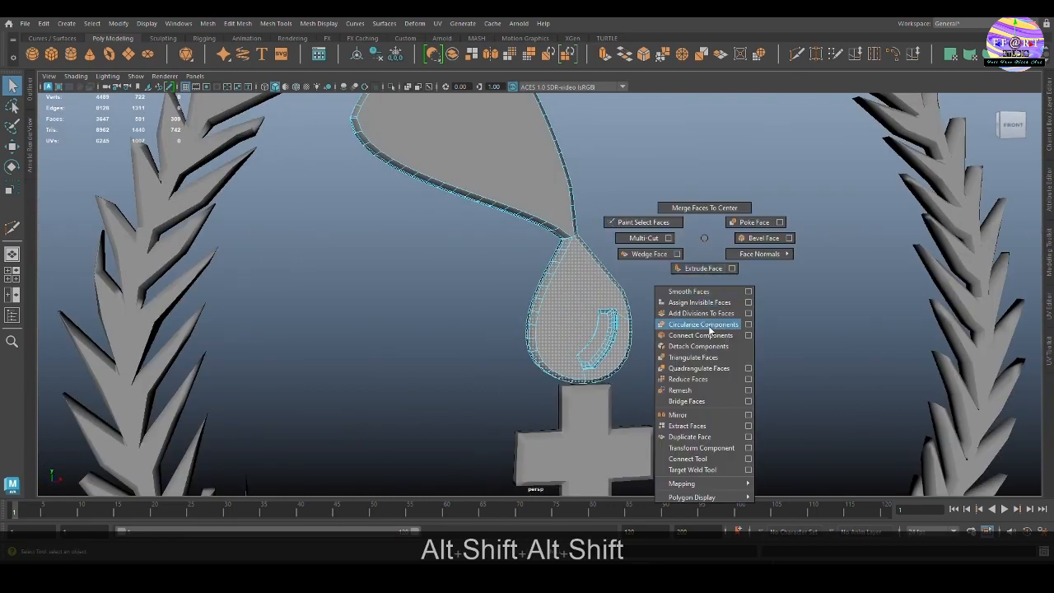
click(709, 427)
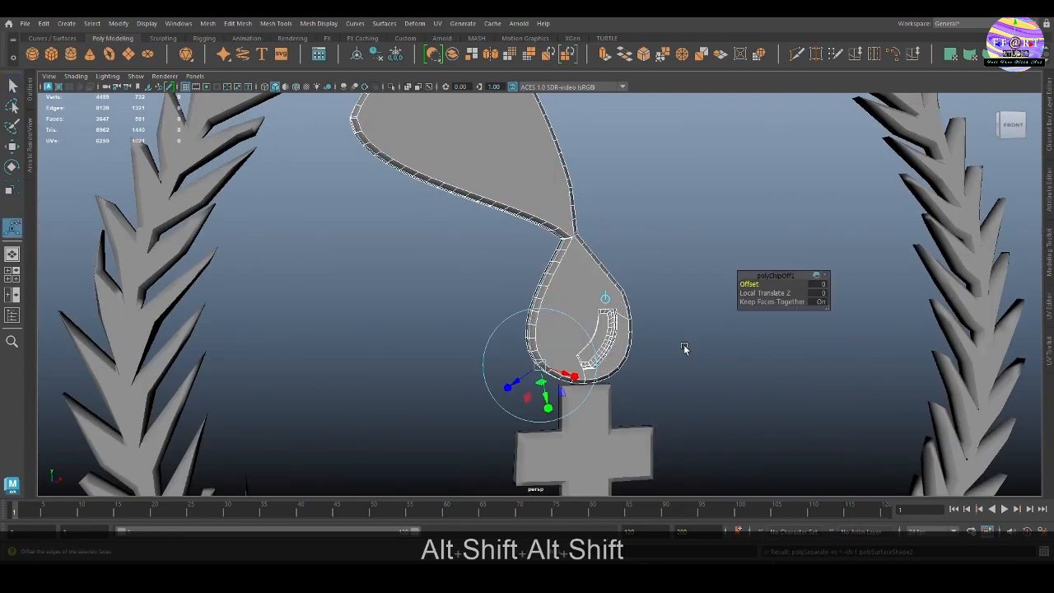
Expand group1 in the Outliner and scale the vertices at the lower cut end of the separated heart.
click(70, 98)
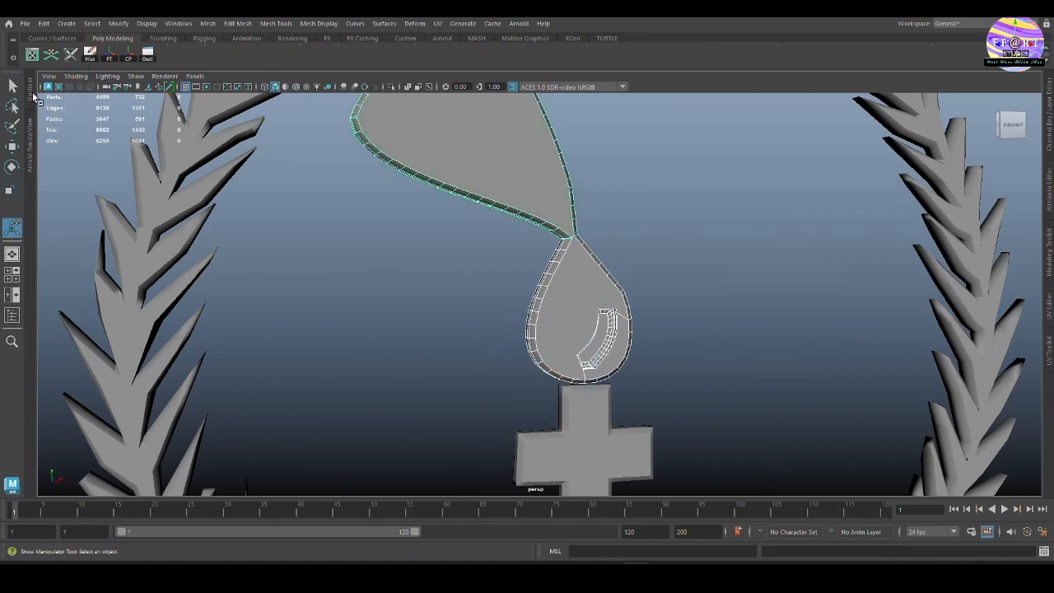
click(31, 89)
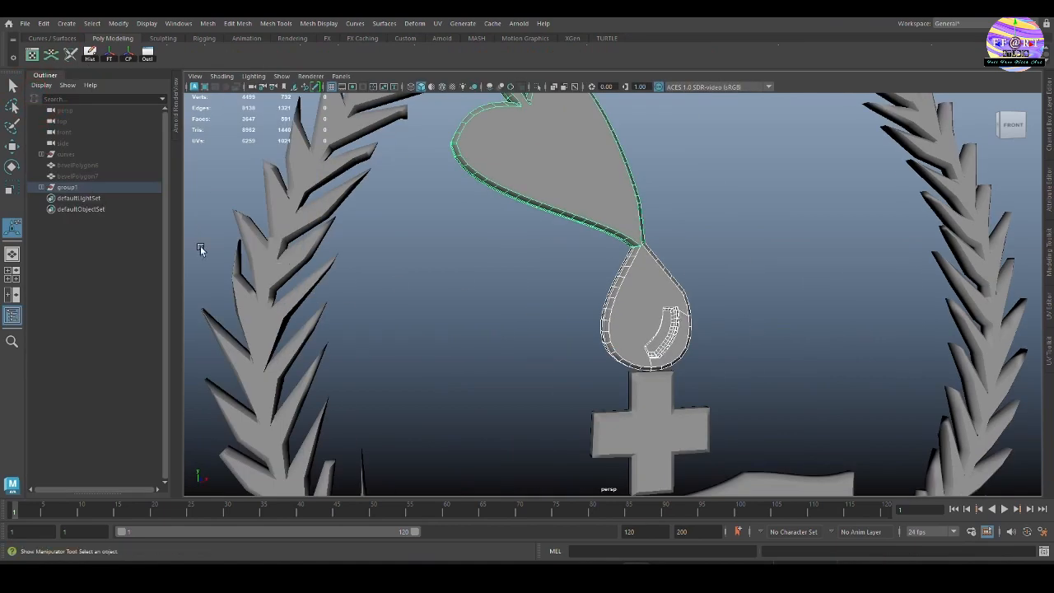
click(41, 187)
click(668, 291)
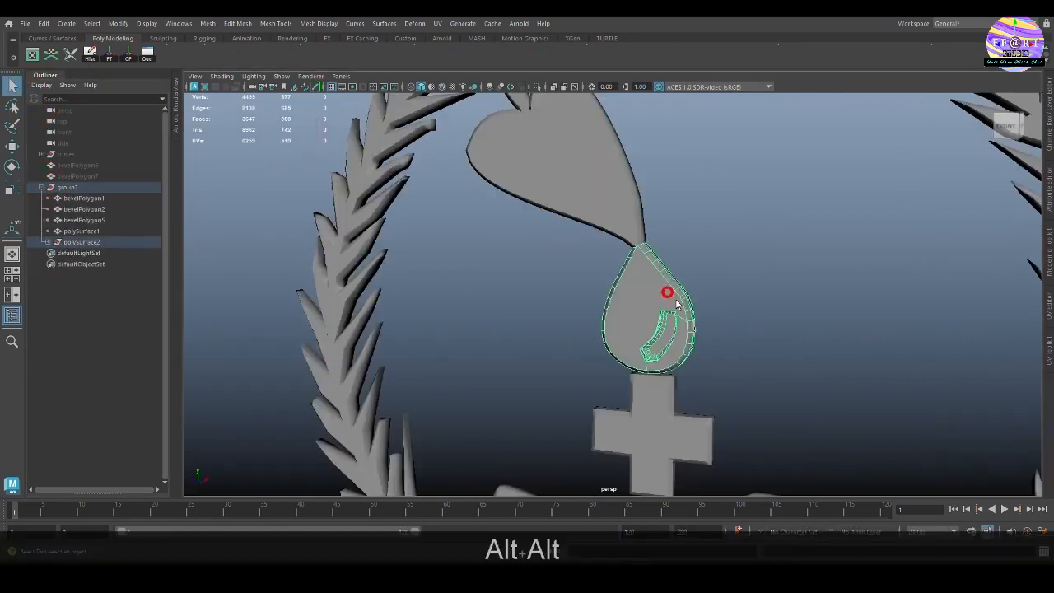
click(626, 201)
alt+drag(719, 254, 692, 265)
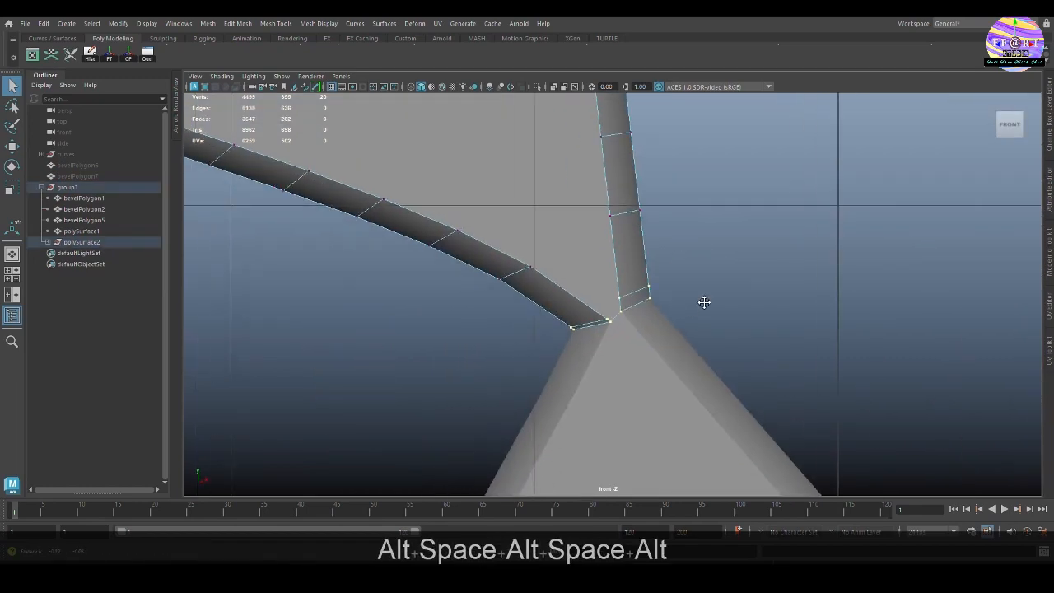
key(r)
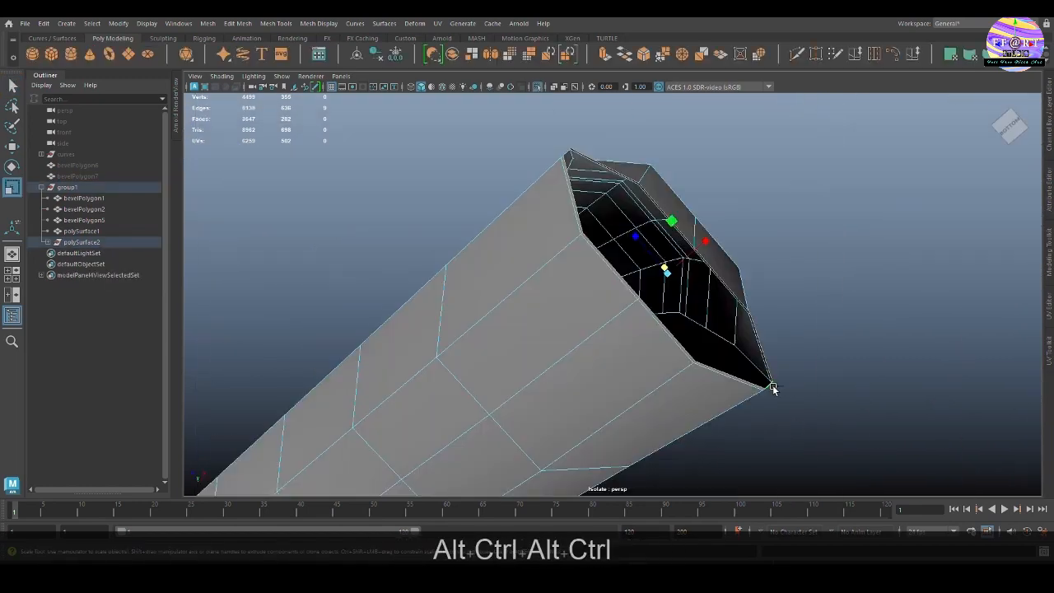
Cap the open cut ends of the separated heart and drop meshes with new faces.
shift+right_drag(838, 293, 852, 413)
key(ctrl+z)
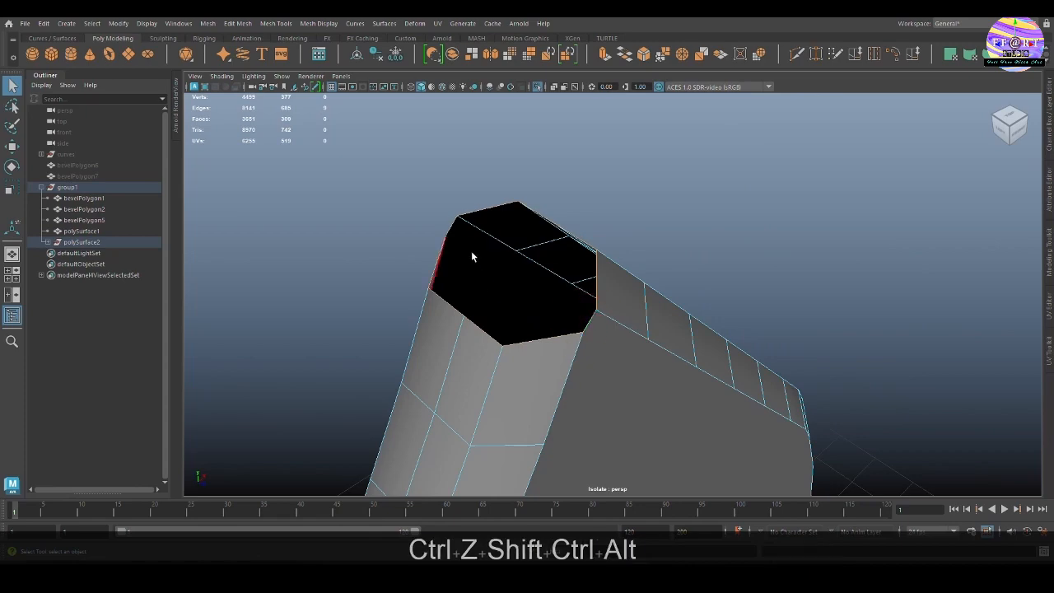
alt+drag(471, 250, 594, 176)
shift+right_drag(765, 246, 770, 377)
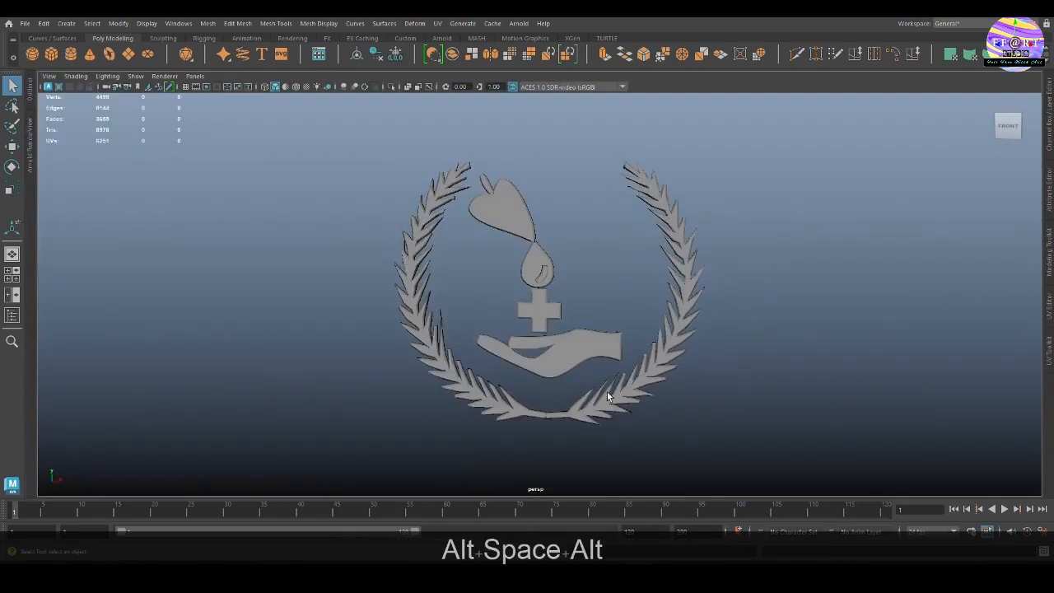
Add a polygon disc in the front view with the grid shown and set its Rotate X to 90.
alt+drag(755, 379, 505, 400)
alt+drag(474, 401, 840, 268)
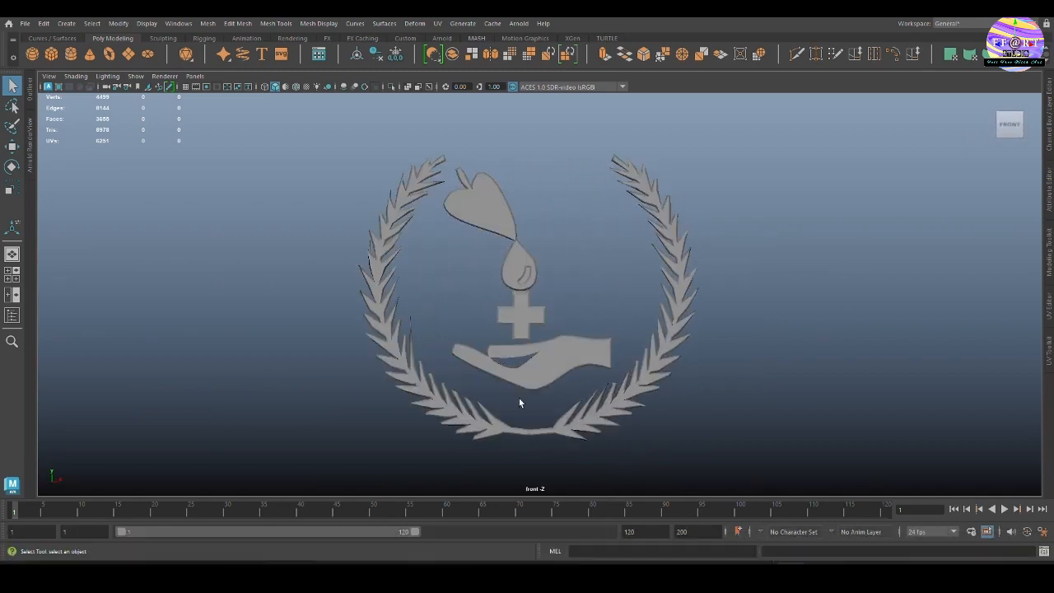
click(186, 87)
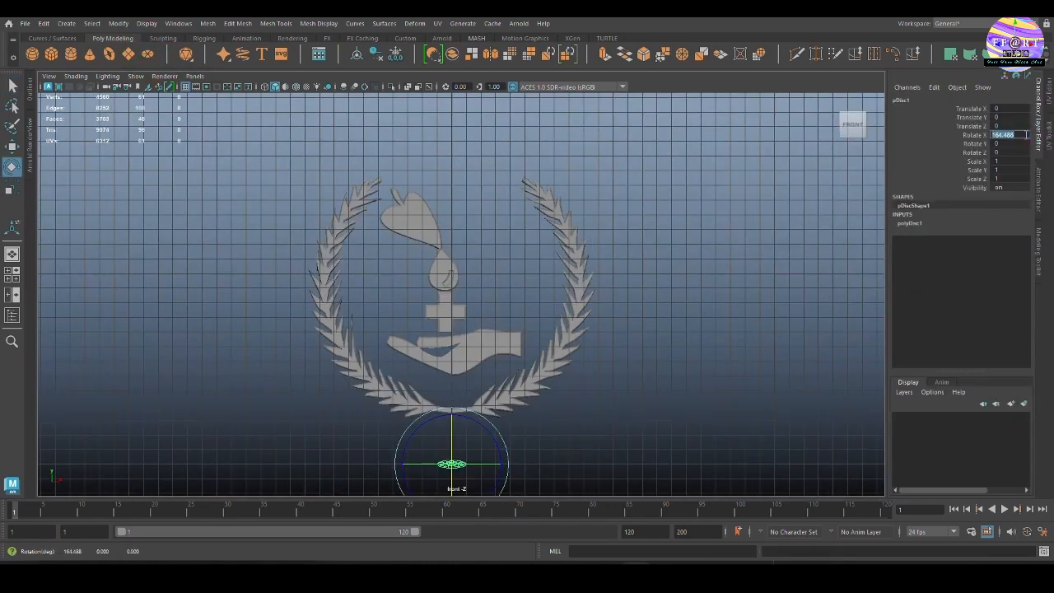
text(90)
key(Return)
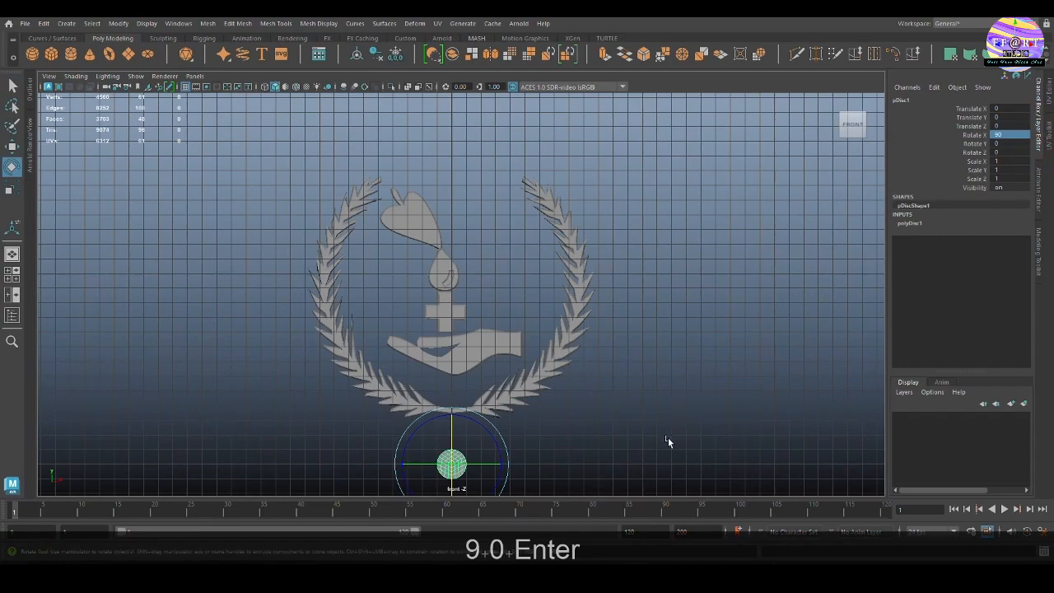
Move the disc up to a Translate Y of about 12.05 and scale it uniformly to about 11.85 so it surrounds the wreath.
key(w)
drag(452, 412, 636, 295)
key(r)
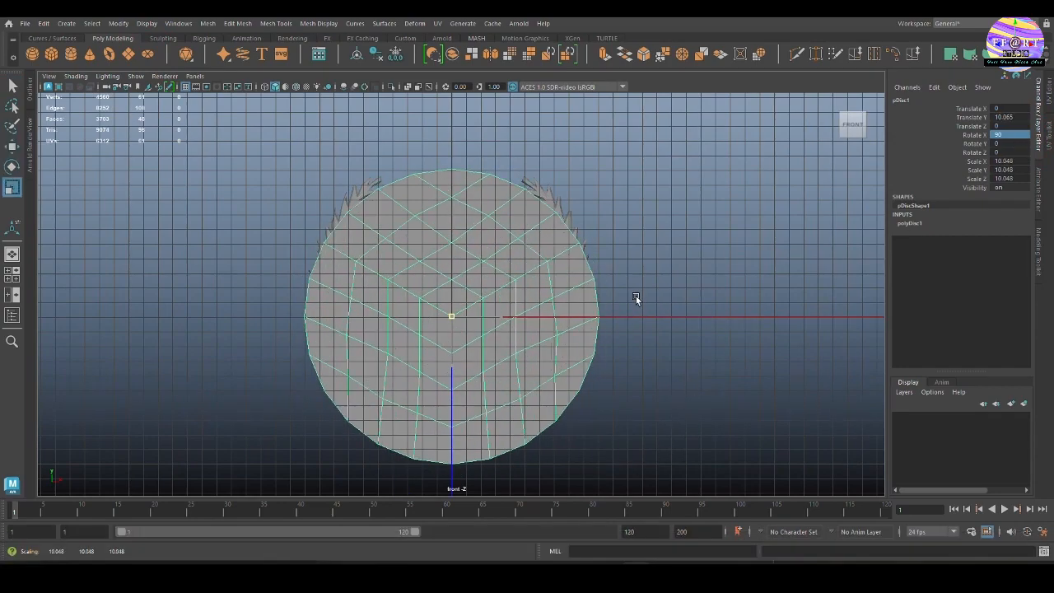
key(w)
drag(447, 274, 448, 257)
key(4)
key(r)
drag(452, 298, 463, 302)
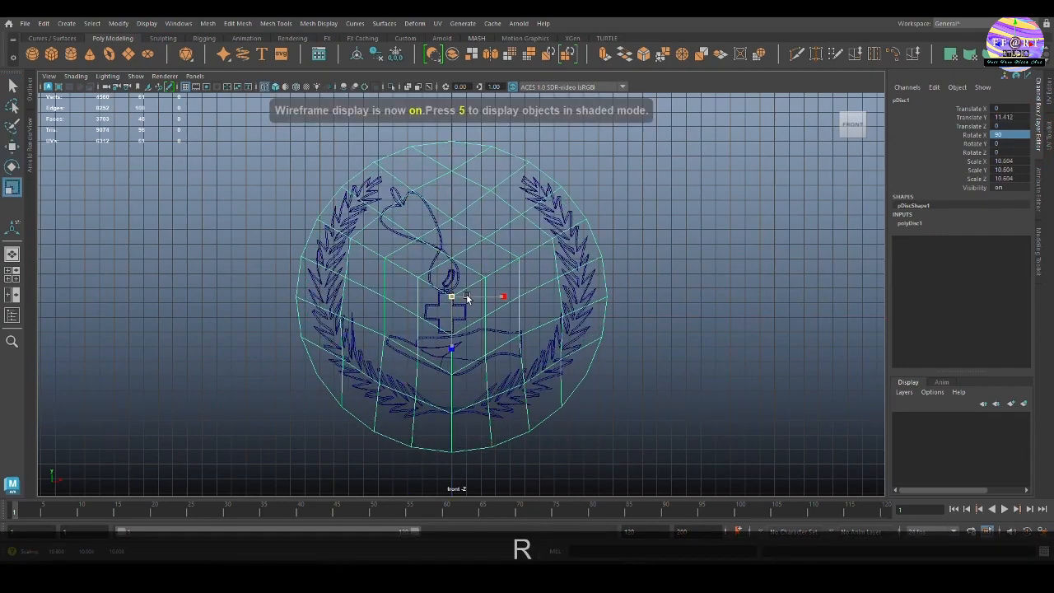
drag(454, 304, 483, 308)
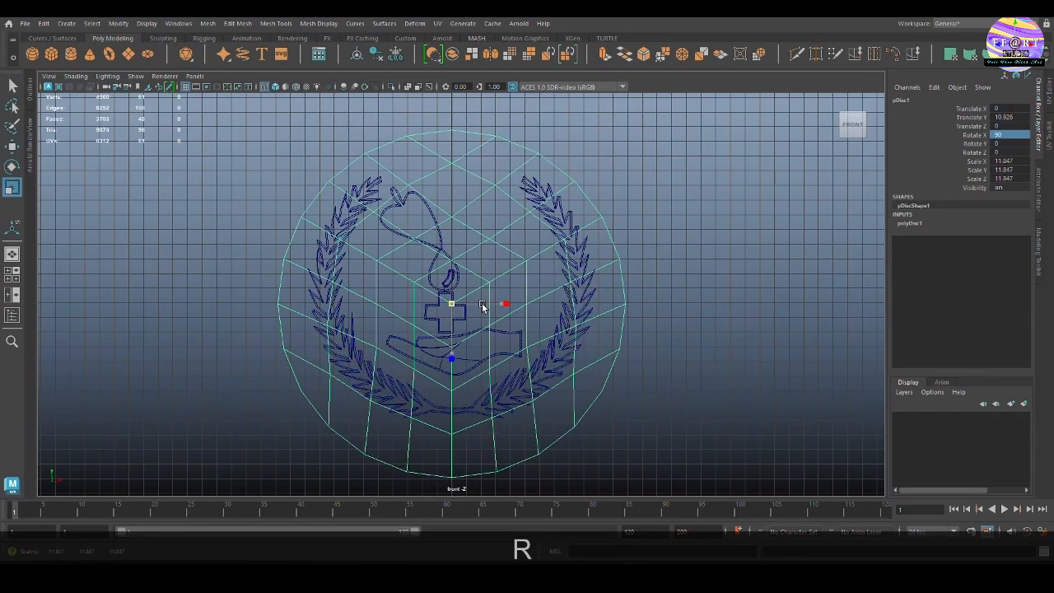
key(w)
drag(454, 262, 456, 243)
Select group1 in the Outliner and move the logo forward so it sits in front of the disc.
key(space)
drag(649, 383, 671, 262)
alt+drag(669, 346, 576, 351)
key(5)
click(33, 97)
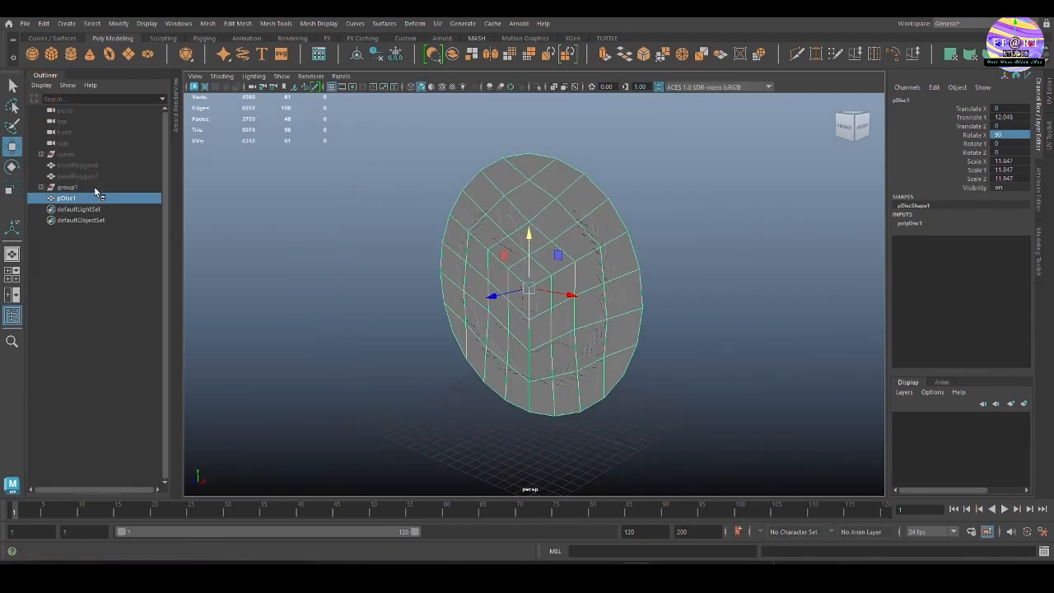
click(66, 187)
click(748, 361)
Set the disc's subdivisions to 4 in its polyDisc1 construction settings.
alt+drag(677, 341, 631, 306)
click(619, 280)
click(904, 224)
text(4)
key(Return)
click(741, 315)
click(630, 305)
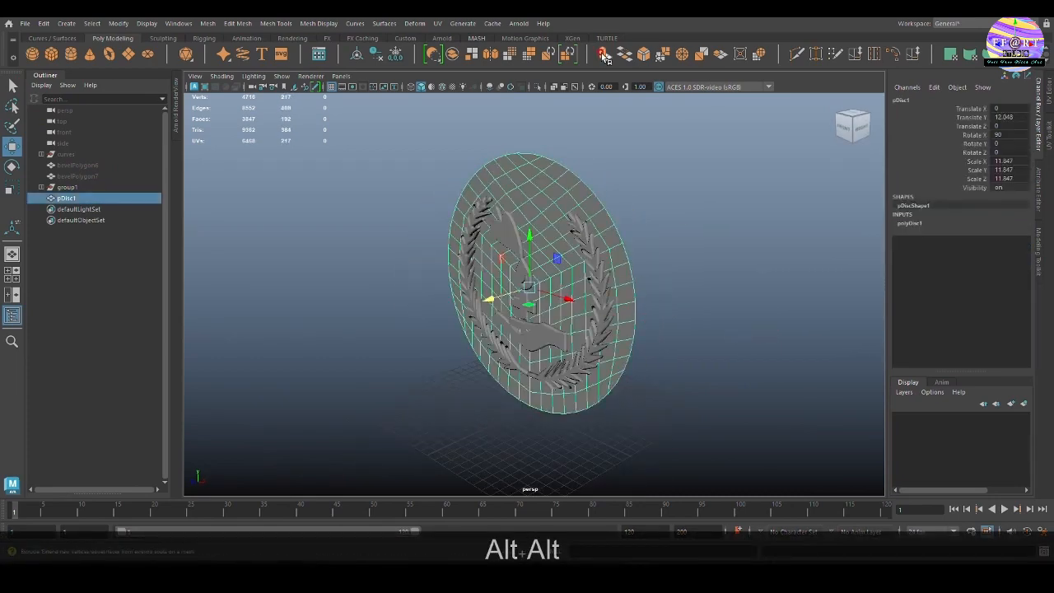
Extrude the disc's faces to give it a slight thickness.
click(603, 55)
drag(452, 272, 471, 271)
click(739, 146)
alt+drag(626, 324, 645, 325)
click(646, 324)
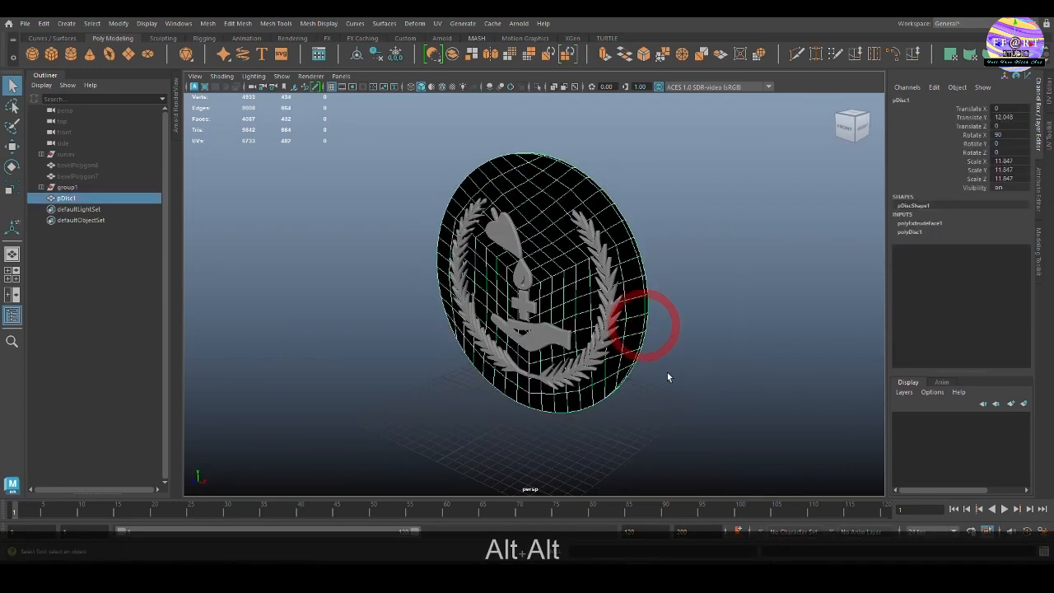
Reverse the normals of the extruded disc.
alt+drag(668, 377, 666, 253)
click(327, 24)
click(353, 75)
key(w)
click(770, 337)
Turn on screen-space ambient occlusion in the viewport and check the model against the reference logo image.
click(490, 86)
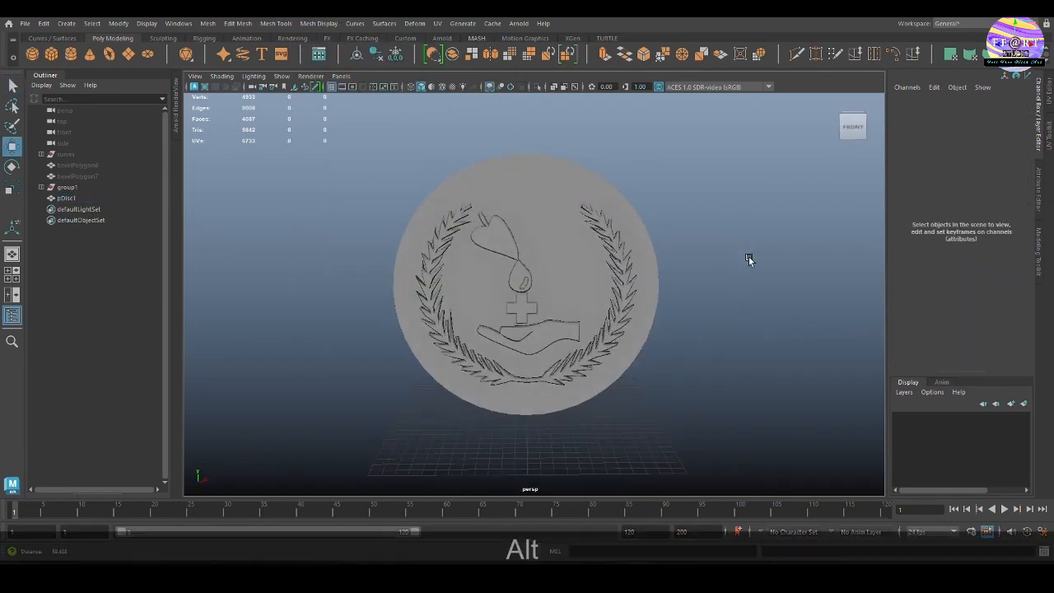
mouse_move(749, 256)
alt+mouse_down()
mouse_move(772, 291)
mouse_move(837, 285)
mouse_move(799, 295)
alt+mouse_up()
alt+right_drag(799, 295, 777, 314)
alt+drag(778, 315, 622, 293)
key(q)
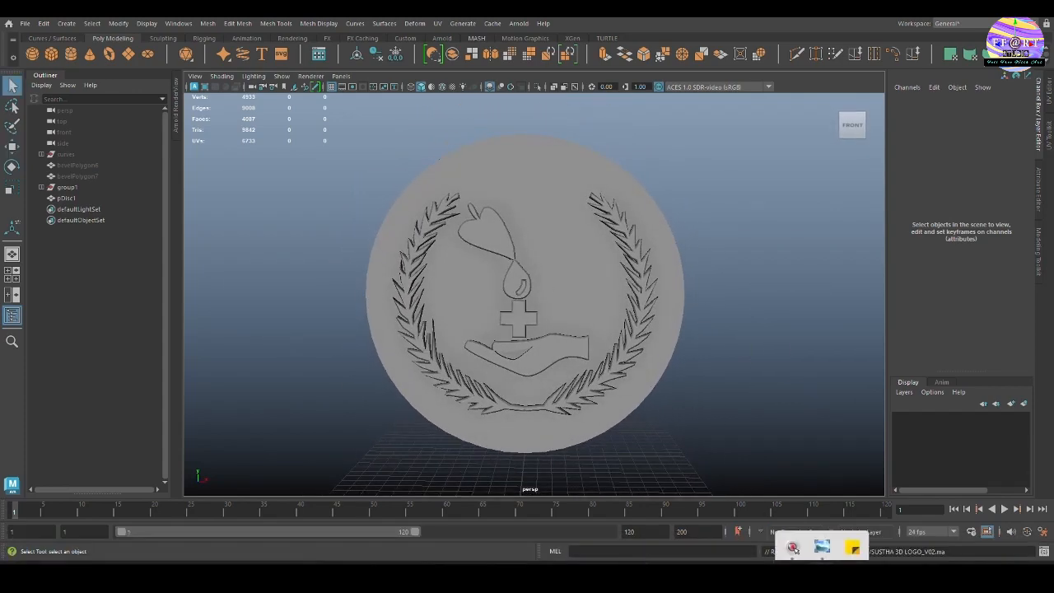
click(825, 546)
scroll(157, 377, down, 3)
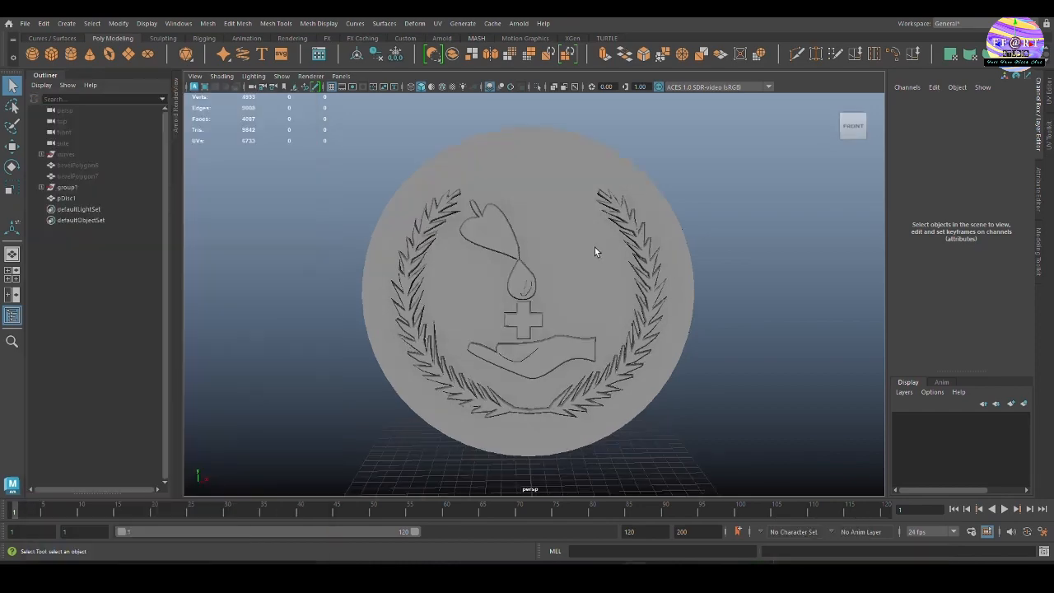
Draw a square polygon plane beside the disc in the front view and apply planar UV mapping to it.
drag(718, 226, 842, 345)
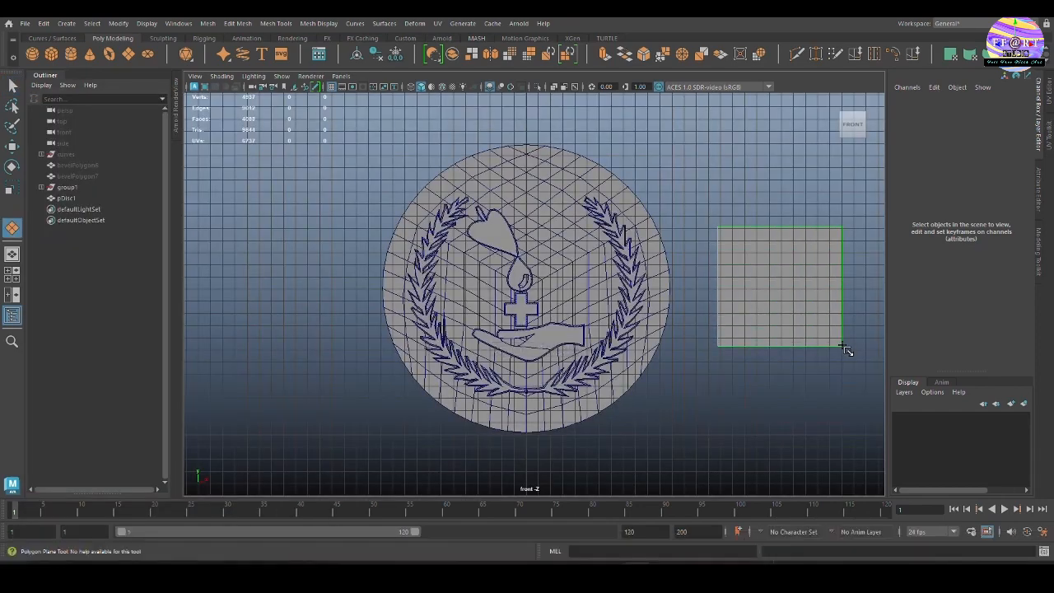
click(815, 378)
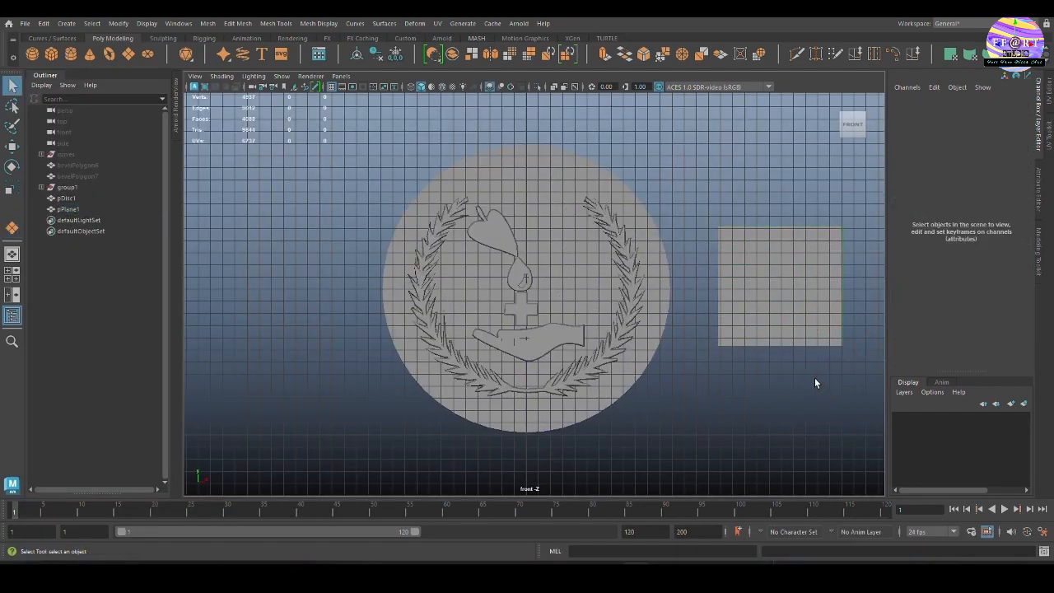
click(812, 334)
click(951, 53)
click(813, 371)
Assign a new Lambert material to the plane and map its color to the file texture SUSTHA LOGO.tif, with textures displayed.
right_drag(674, 186, 701, 466)
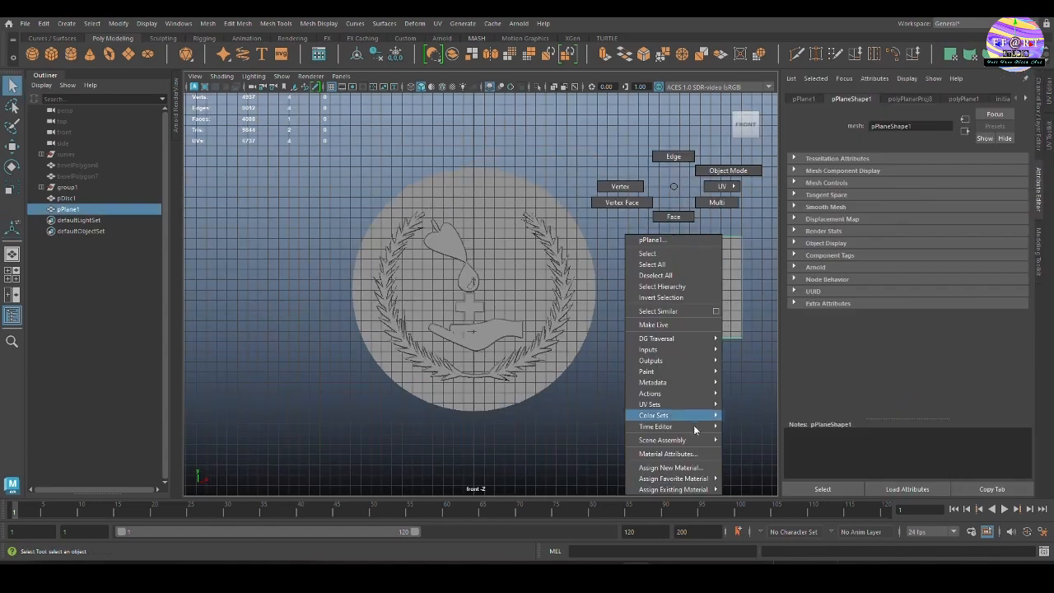
click(461, 283)
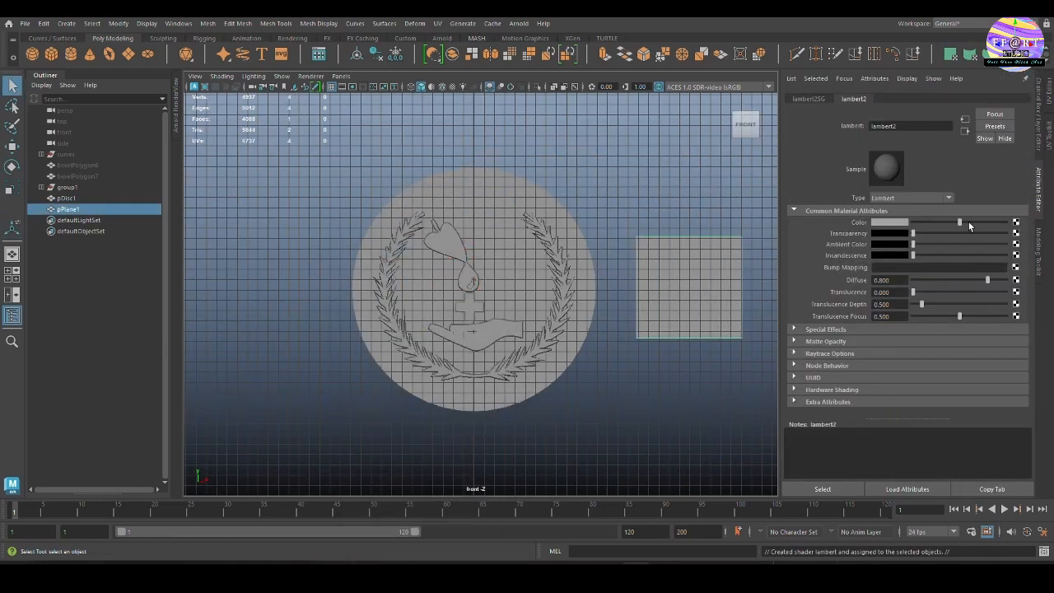
click(1019, 222)
click(464, 288)
click(1011, 248)
text("D:\work files\kaku\supporting images\Videos\PS banner\SUSTHA LOGO.tif")
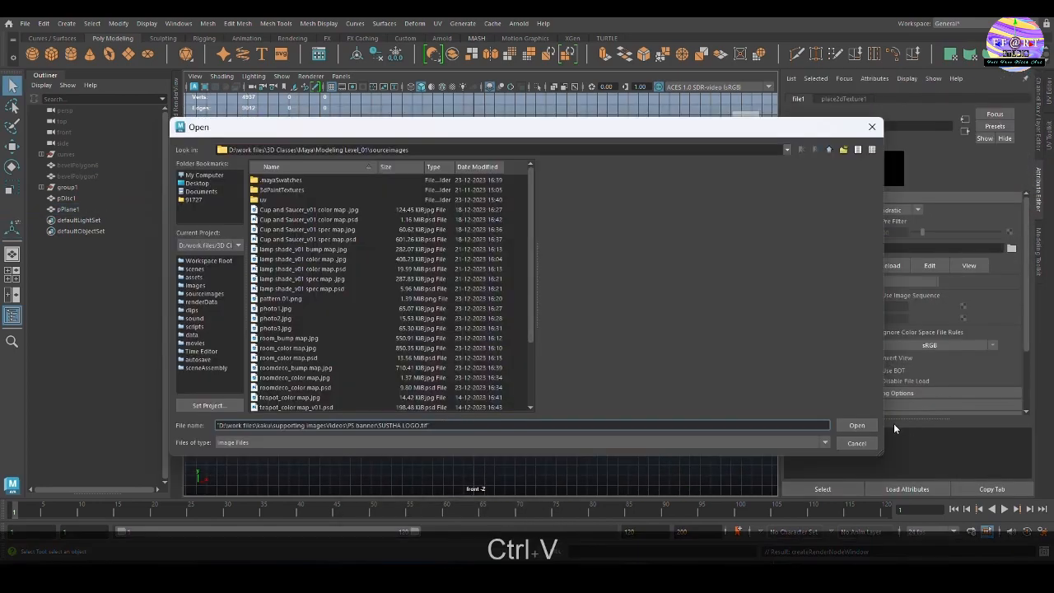
click(856, 425)
key(6)
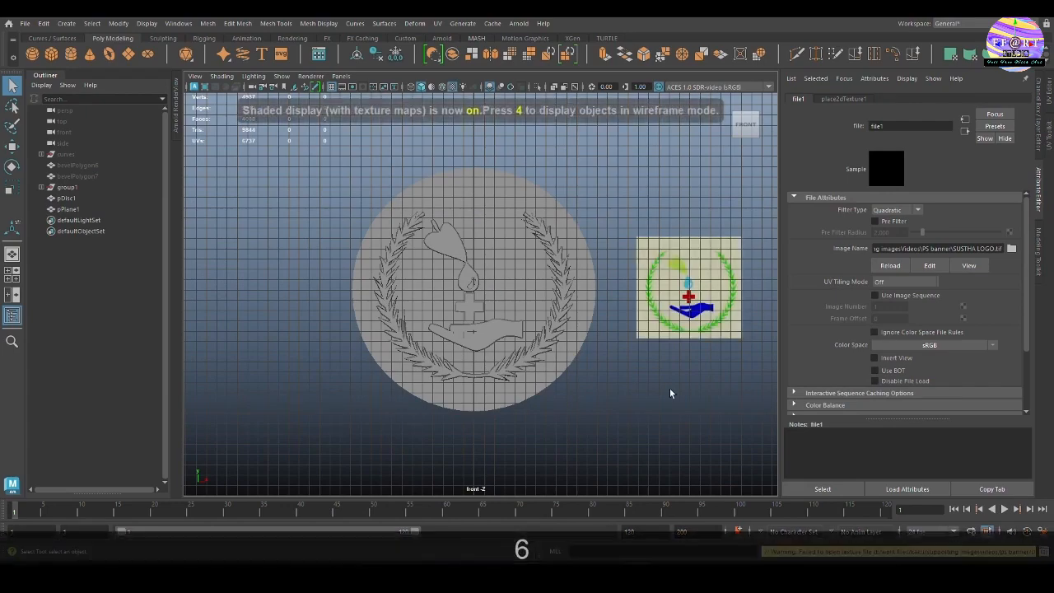
Assign a new Lambert material to the disc in the perspective view.
scroll(671, 393, up, 3)
alt+middle_drag(670, 393, 602, 414)
key(space)
click(478, 300)
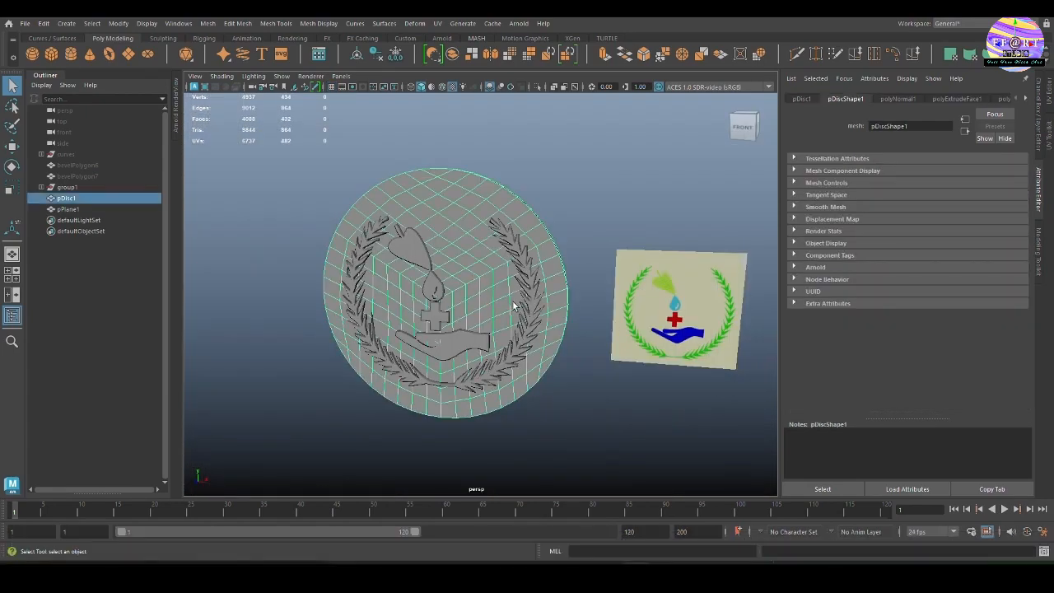
right_click(488, 263)
click(505, 528)
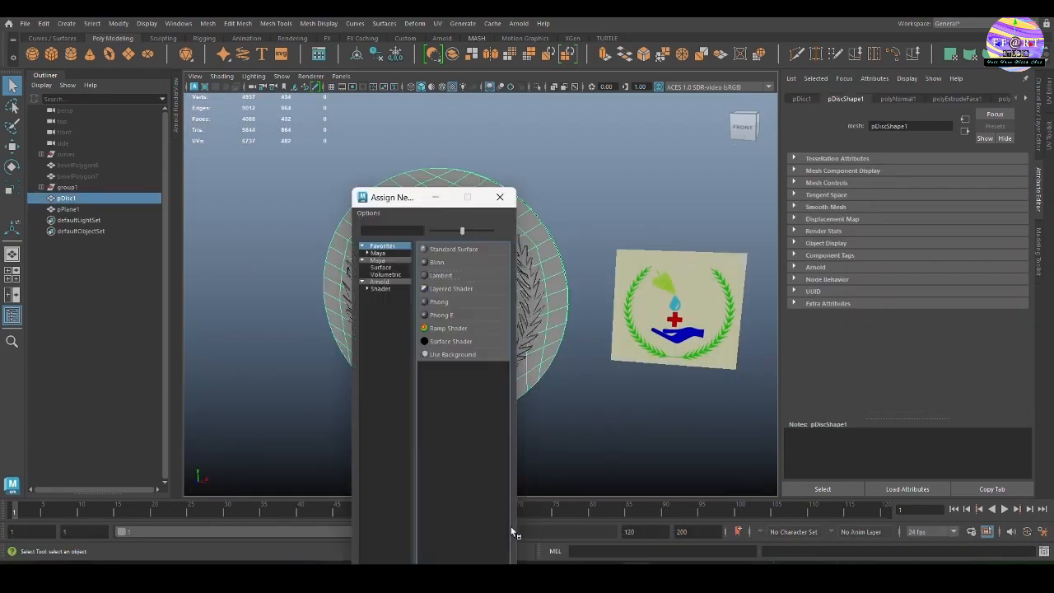
click(440, 275)
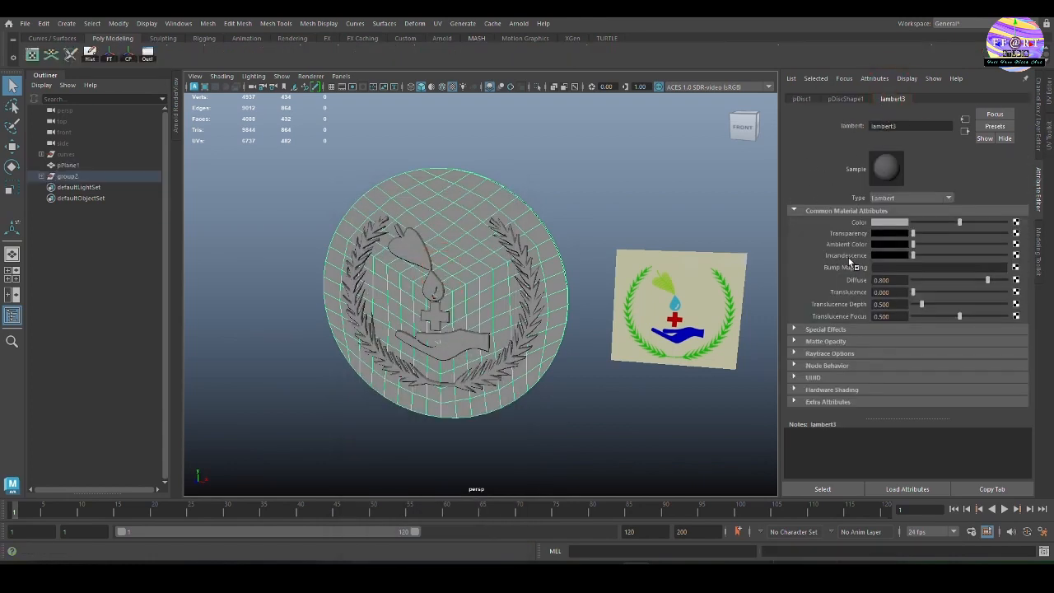
Sample the reference plane's cream background as the disc material's color and raise its Ambient Color.
click(892, 222)
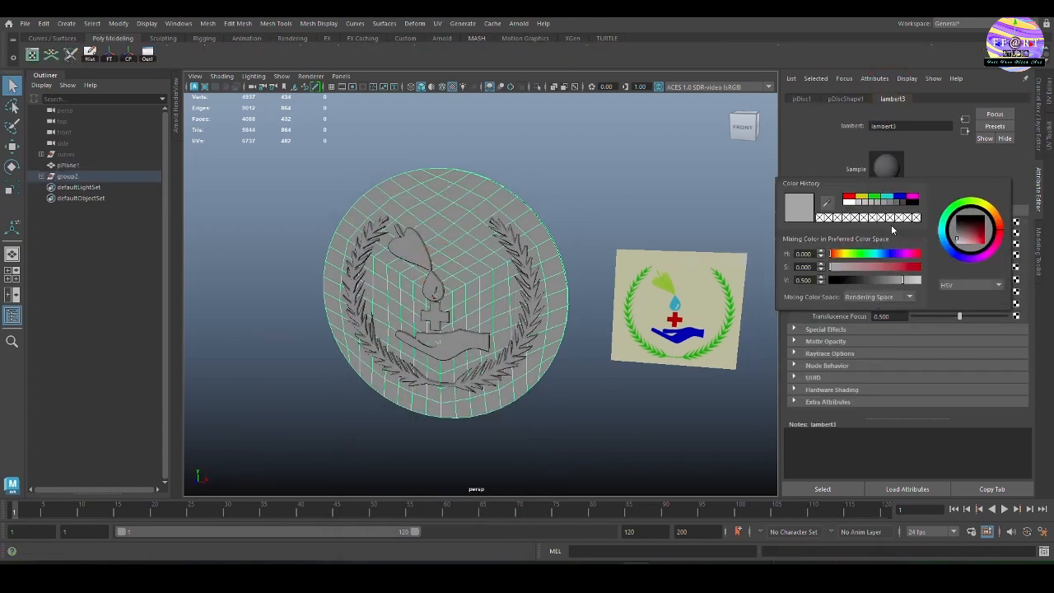
click(823, 207)
click(708, 298)
click(622, 214)
alt+drag(609, 366, 650, 373)
click(448, 211)
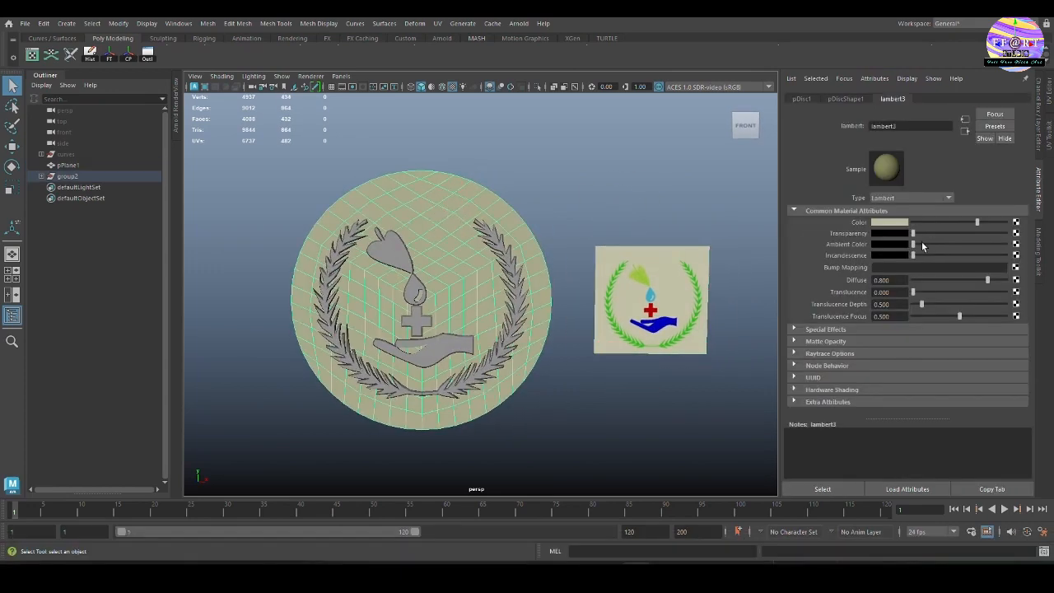
drag(914, 244, 967, 245)
click(572, 387)
alt+drag(572, 387, 565, 388)
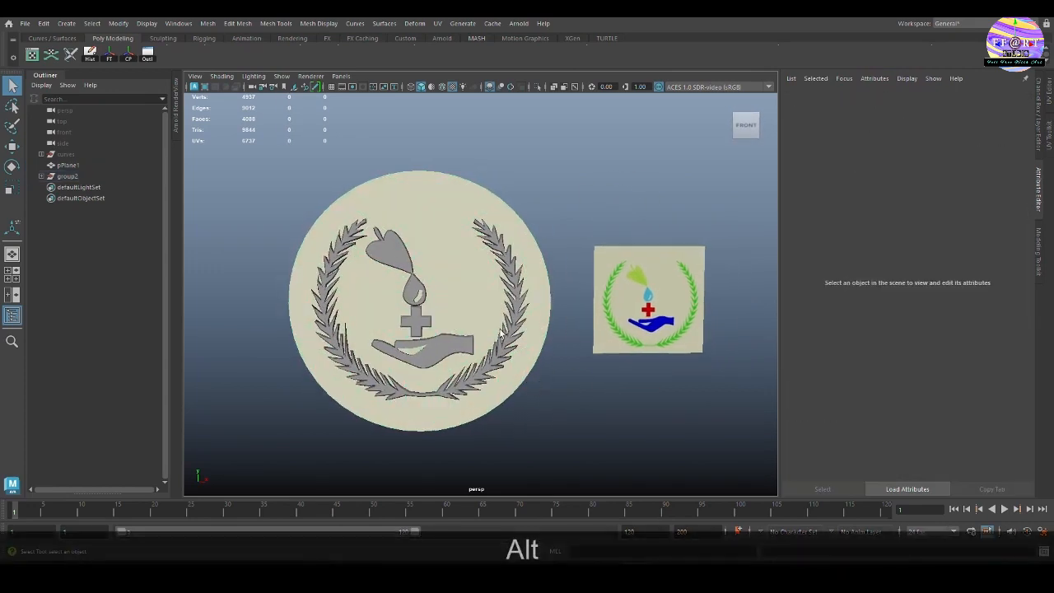
Assign a new Lambert material to both halves of the leaf wreath.
click(503, 255)
right_drag(561, 187, 565, 218)
shift+click(354, 337)
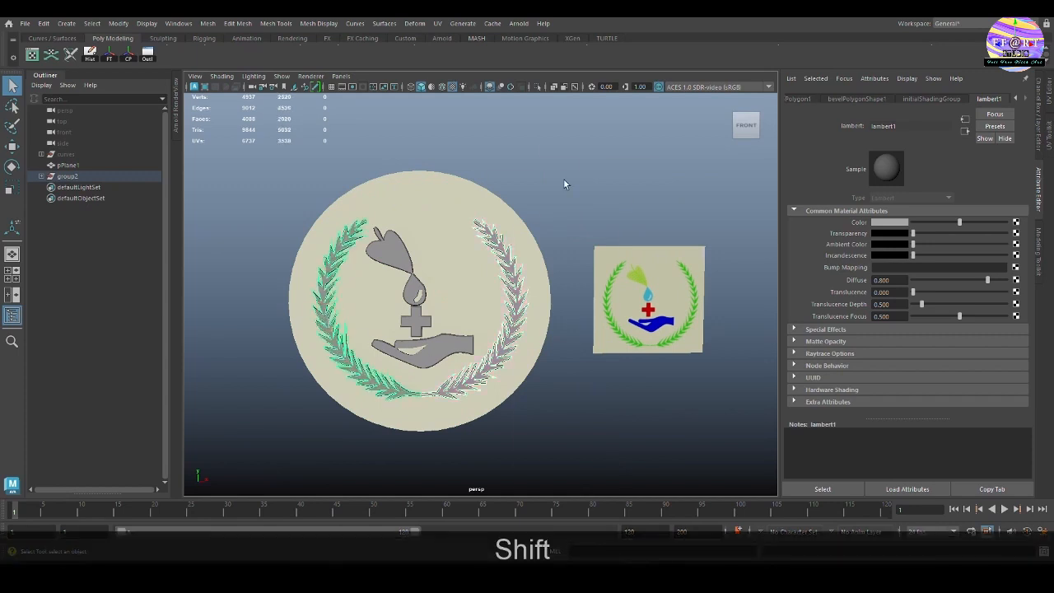
right_drag(564, 181, 575, 462)
click(524, 290)
Sample the green of the reference wreath as the wreath material's color and raise its Ambient Color.
click(888, 222)
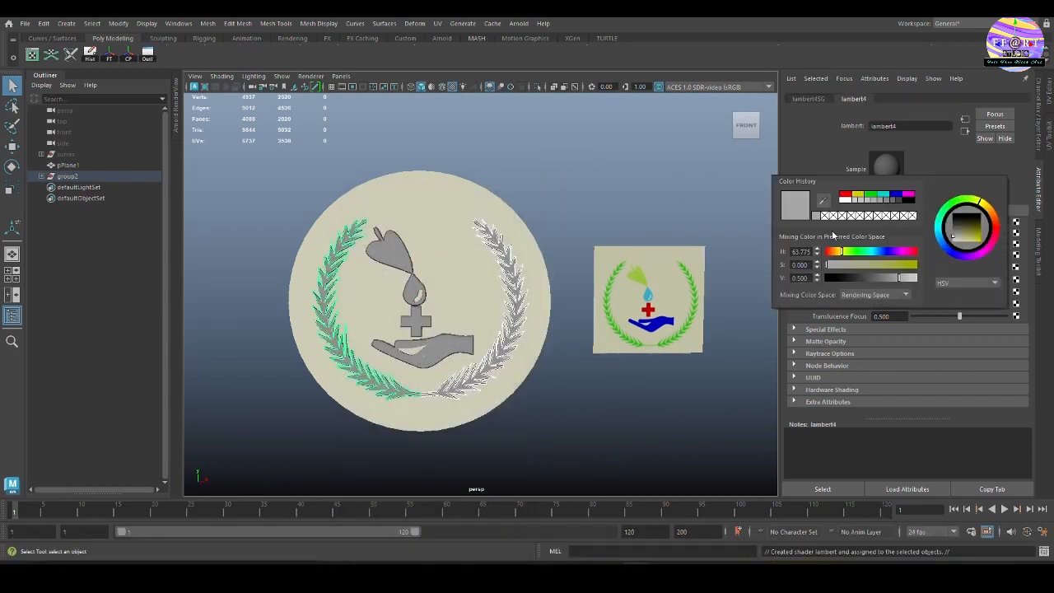
click(826, 203)
click(618, 332)
click(593, 411)
click(511, 357)
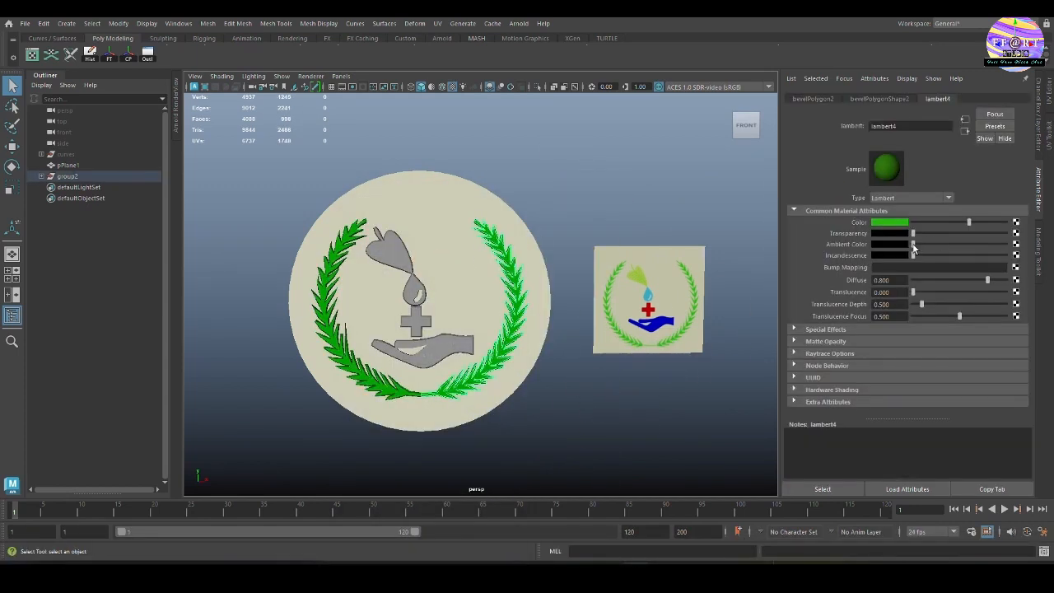
drag(913, 246, 987, 250)
click(739, 395)
alt+middle_drag(651, 418, 651, 412)
Assign a new Lambert material to the hand and sample the reference hand's blue as its color.
click(461, 335)
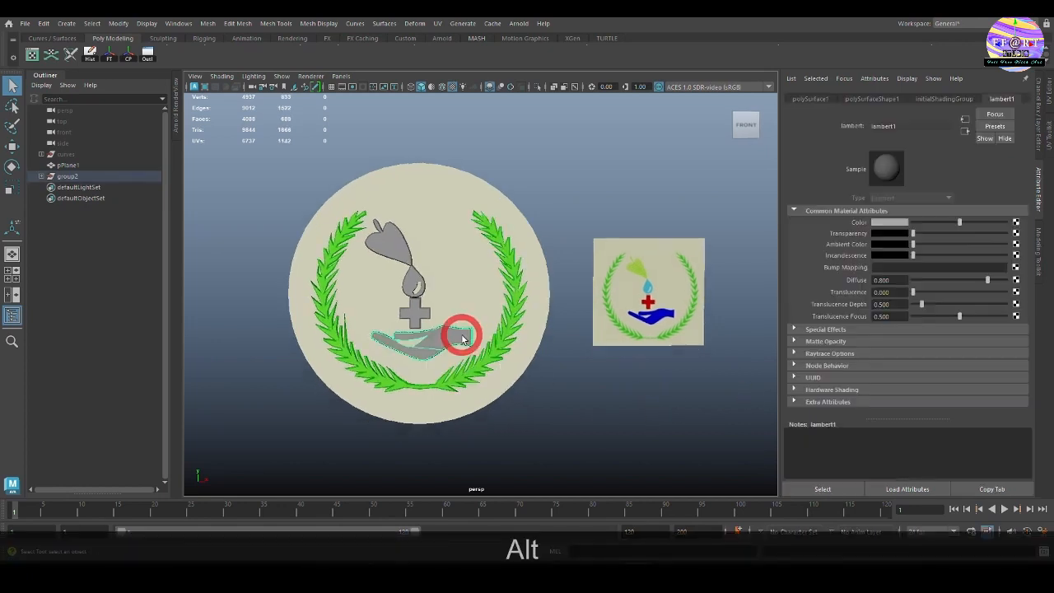
right_drag(571, 211, 579, 487)
click(449, 287)
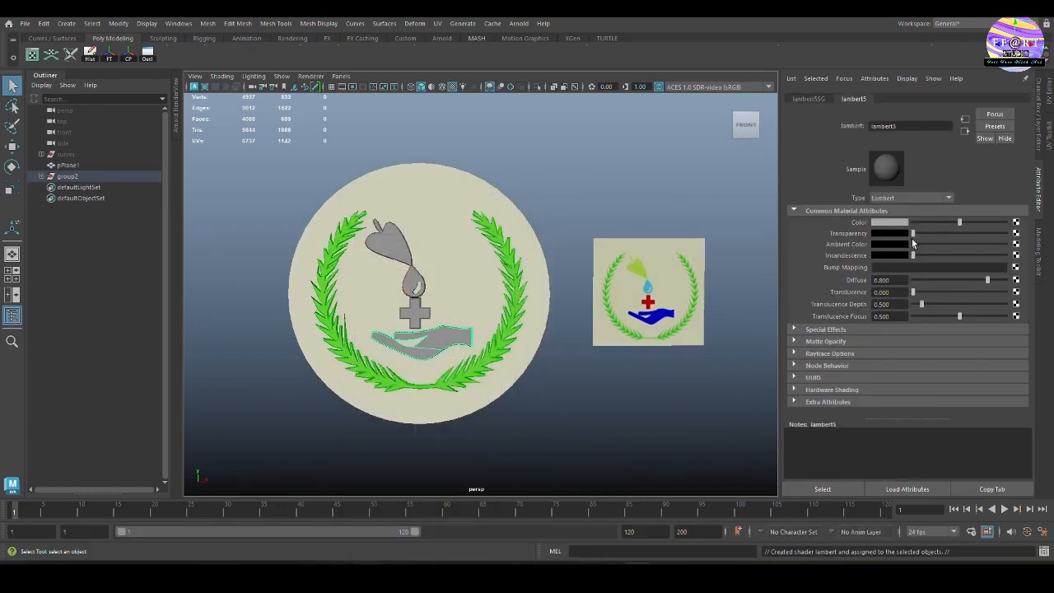
click(902, 222)
click(839, 204)
click(877, 222)
click(804, 223)
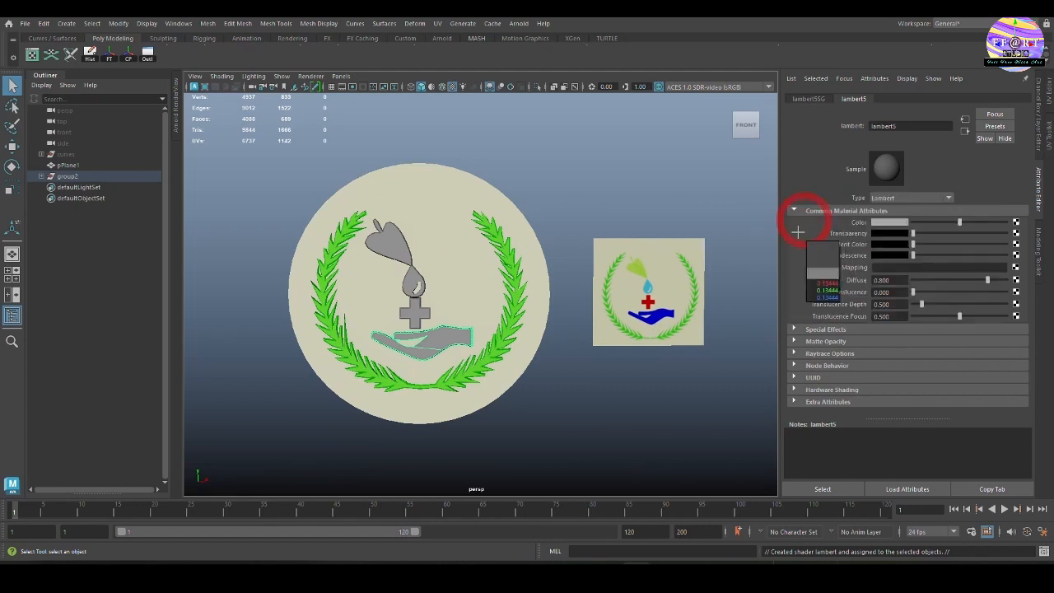
click(658, 315)
Raise the Ambient Color of the hand's blue material.
drag(977, 242, 955, 245)
click(669, 367)
click(456, 338)
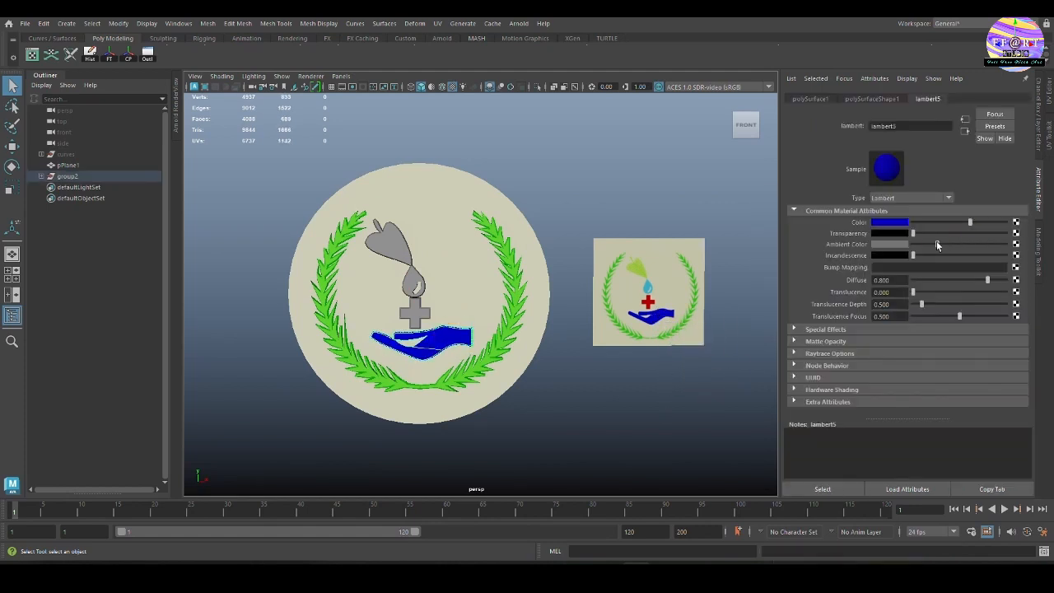
click(634, 403)
Give the cross a new Lambert material in the red sampled from the reference cross and raise its Ambient Color.
alt+drag(545, 333, 513, 333)
click(422, 317)
right_drag(575, 170, 570, 451)
click(462, 281)
click(885, 222)
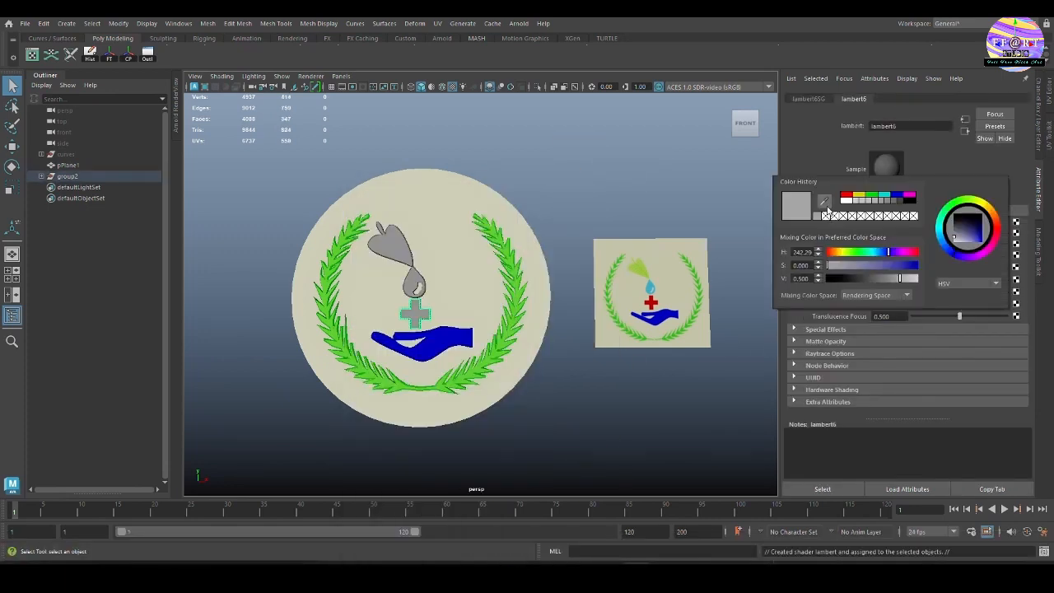
click(826, 213)
click(654, 304)
drag(959, 244, 939, 247)
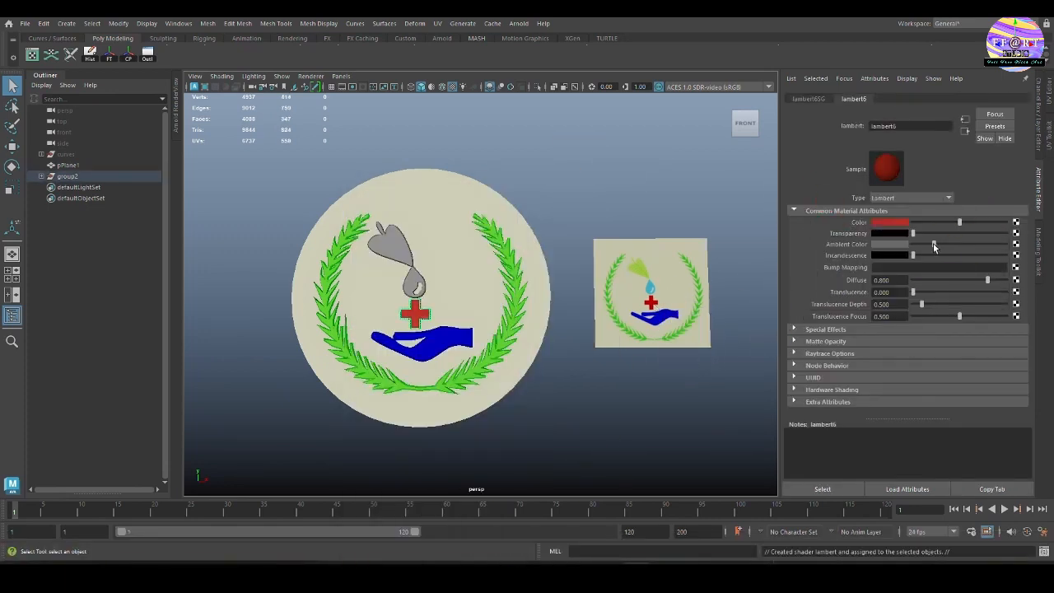
click(682, 391)
Assign a new Lambert material to the drop and sample the reference drop's light blue as its color.
click(413, 286)
right_drag(675, 232, 685, 471)
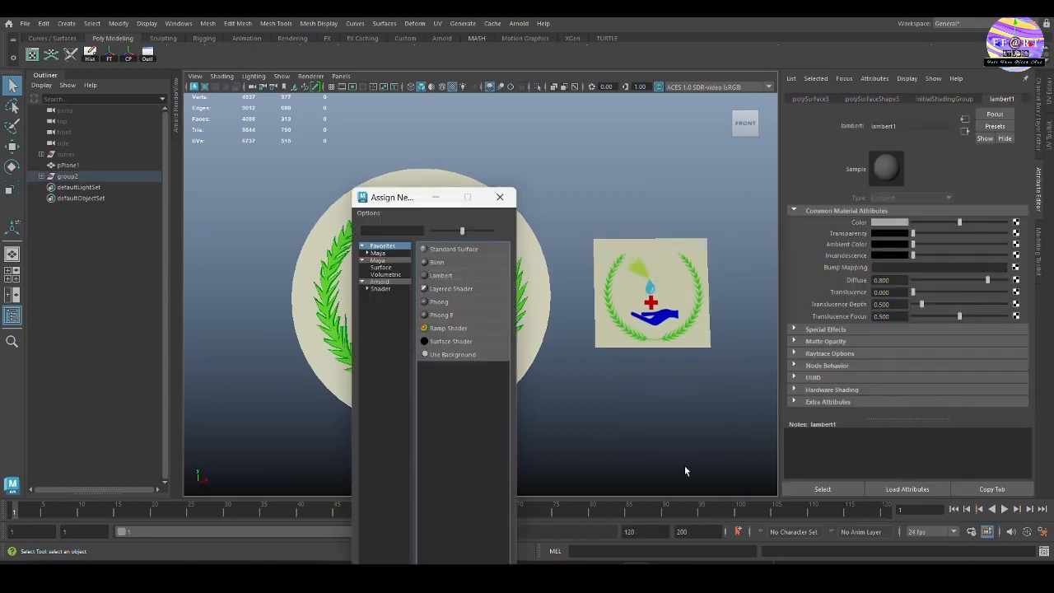
click(437, 277)
click(875, 224)
click(817, 206)
click(651, 288)
click(654, 409)
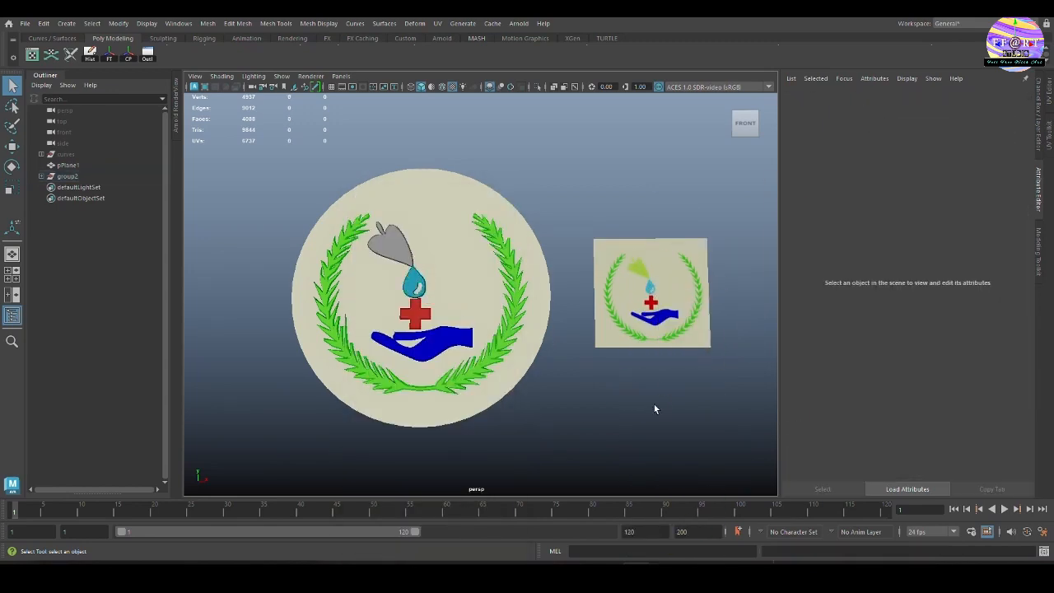
Apply a planar UV projection to the leaf.
click(405, 241)
scroll(672, 288, up, 5)
scroll(706, 428, down, 3)
alt+middle_drag(695, 285, 525, 309)
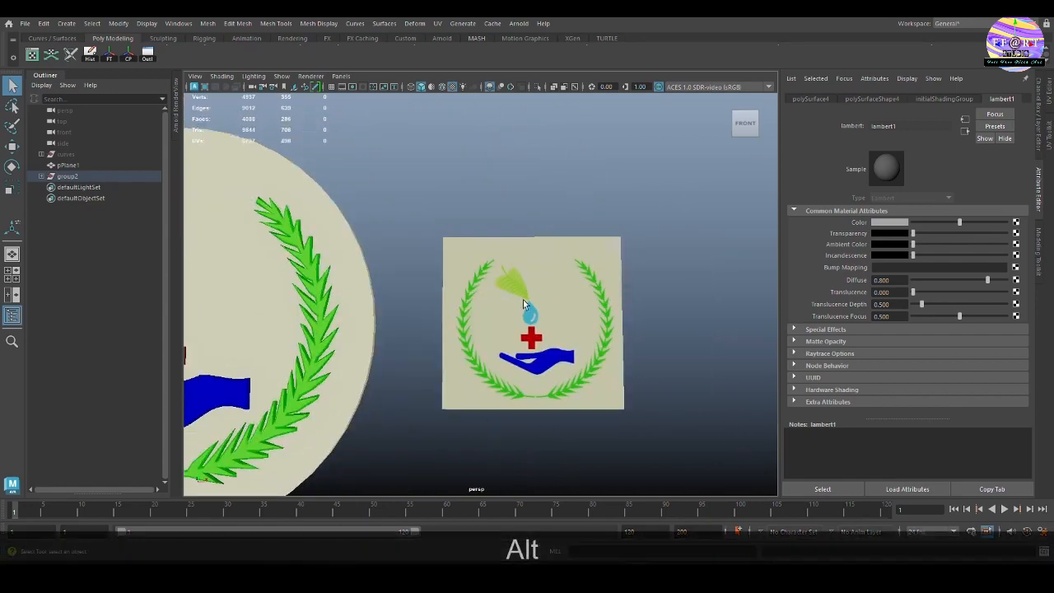
alt+middle_drag(522, 453, 699, 446)
alt+right_drag(699, 446, 626, 430)
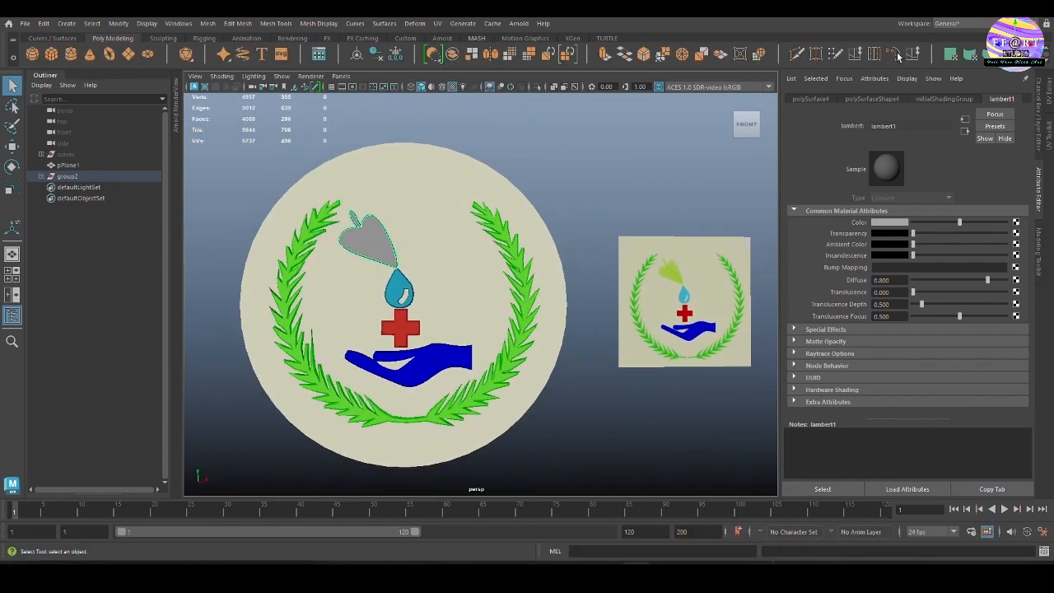
click(958, 54)
click(370, 258)
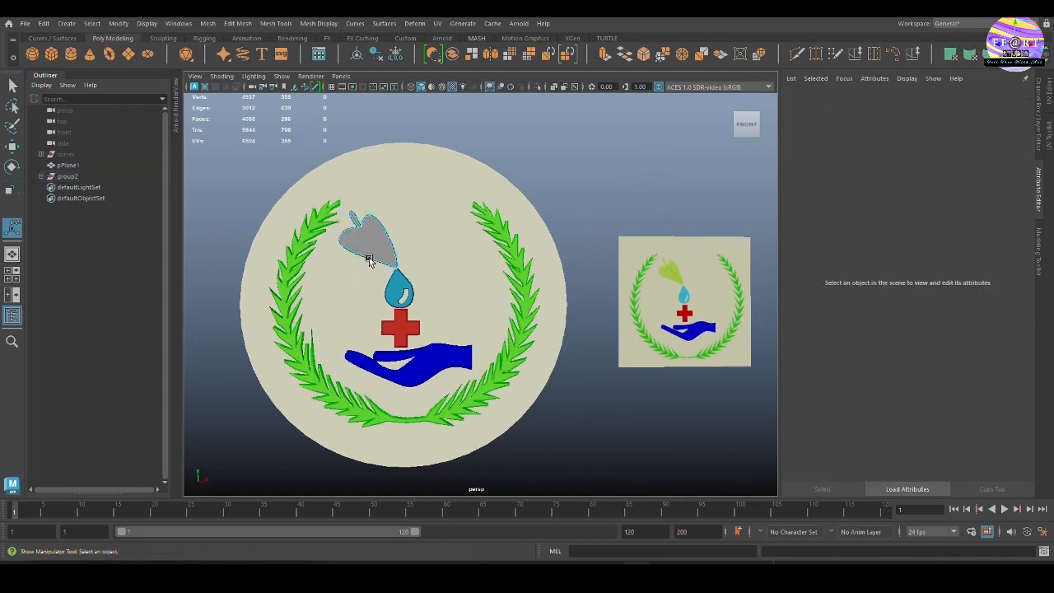
Assign a new Lambert material to the leaf and load the SUSTHA LOGO image as a file texture on its color.
key(q)
right_click(602, 151)
click(626, 432)
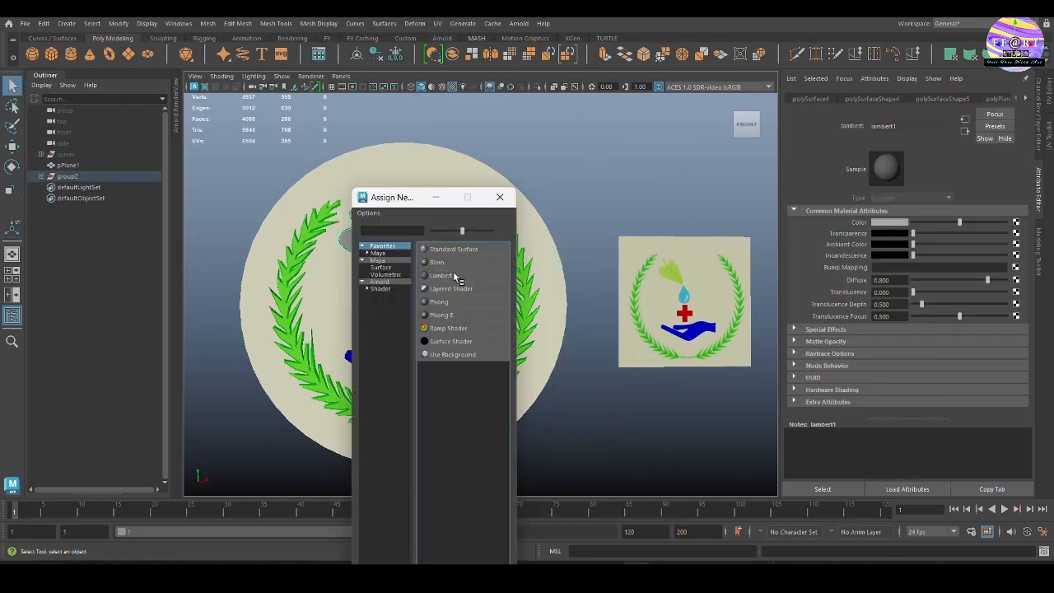
click(458, 281)
click(1017, 222)
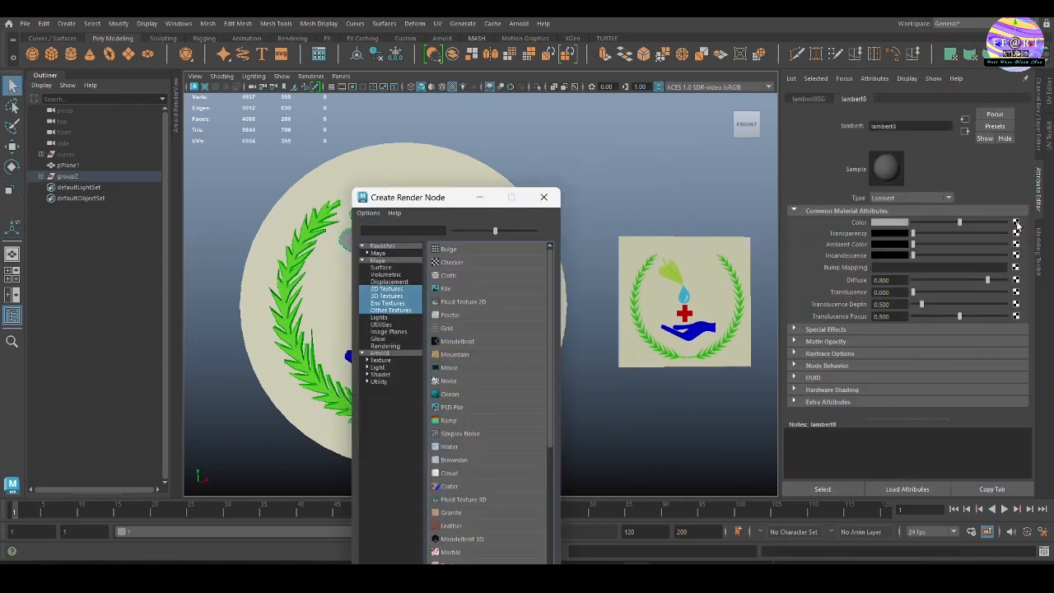
click(460, 292)
click(1010, 248)
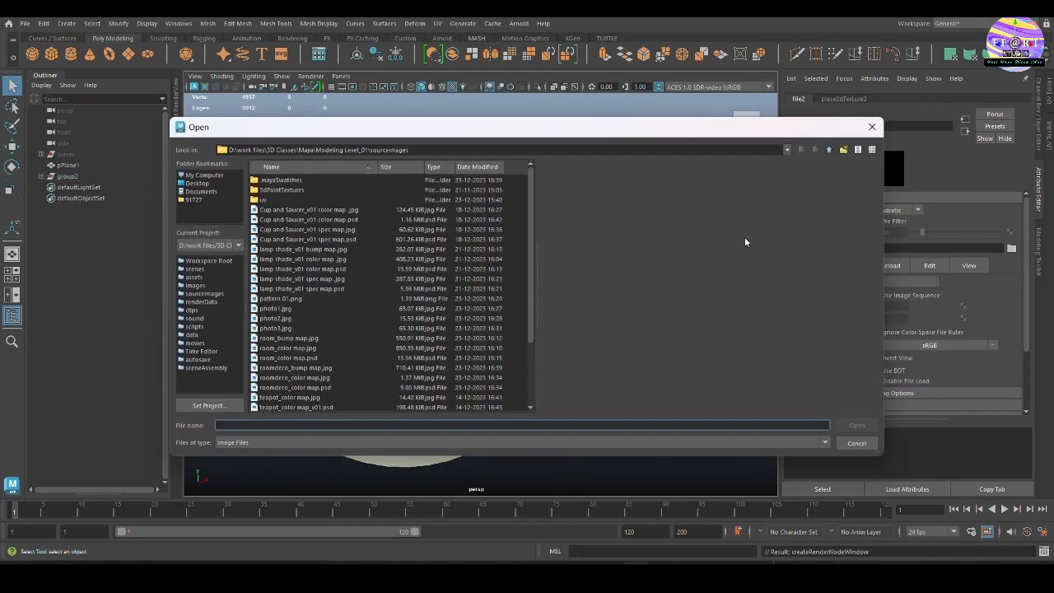
key(ctrl+v)
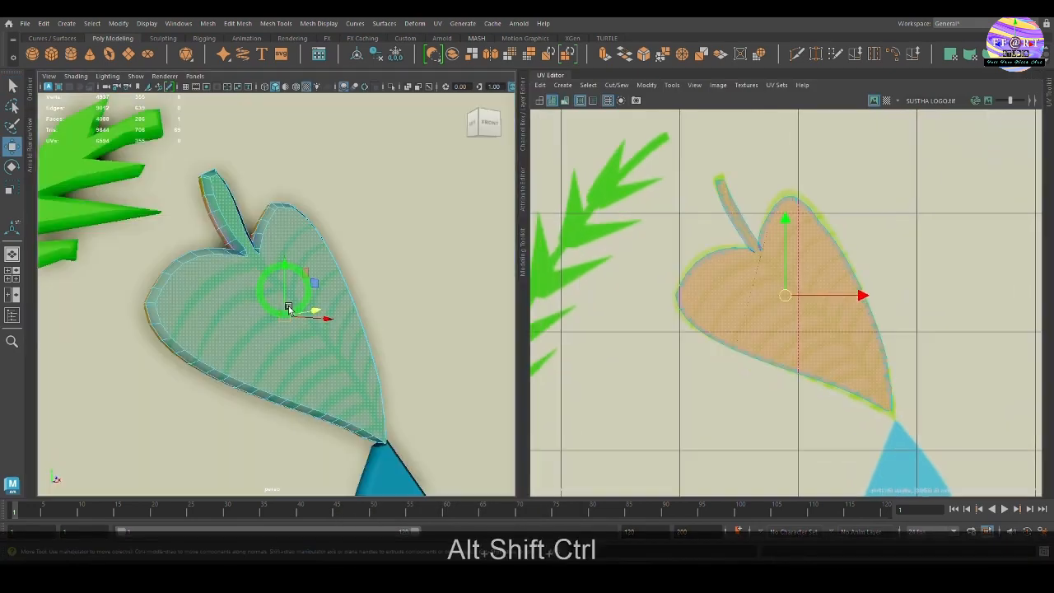
Convert the leaf's front-face selection to its perimeter edges and cut the UVs along them.
ctrl+right_drag(289, 279, 351, 261)
alt+drag(351, 261, 342, 385)
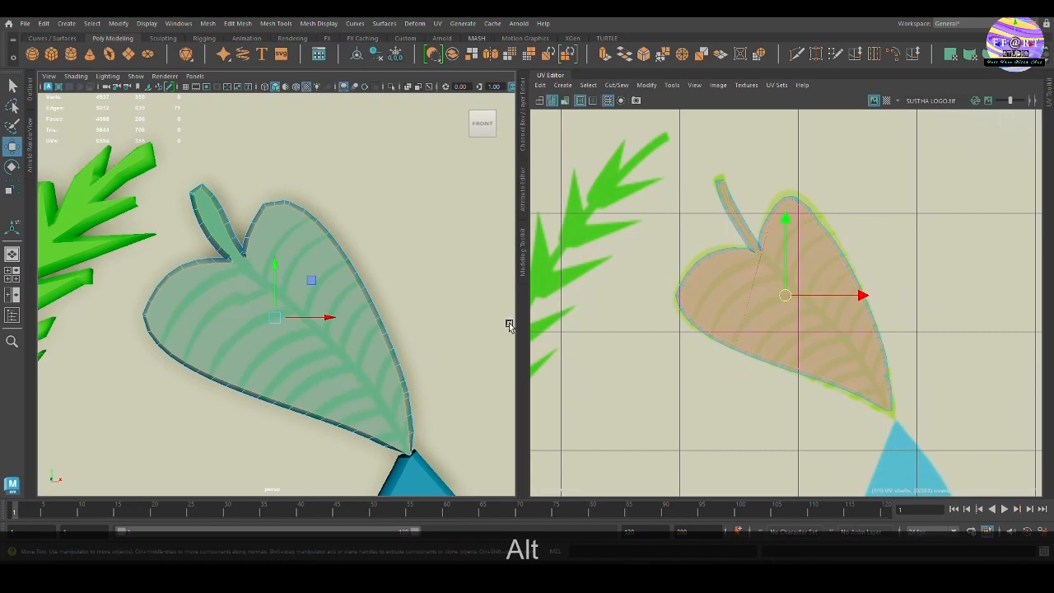
click(1052, 100)
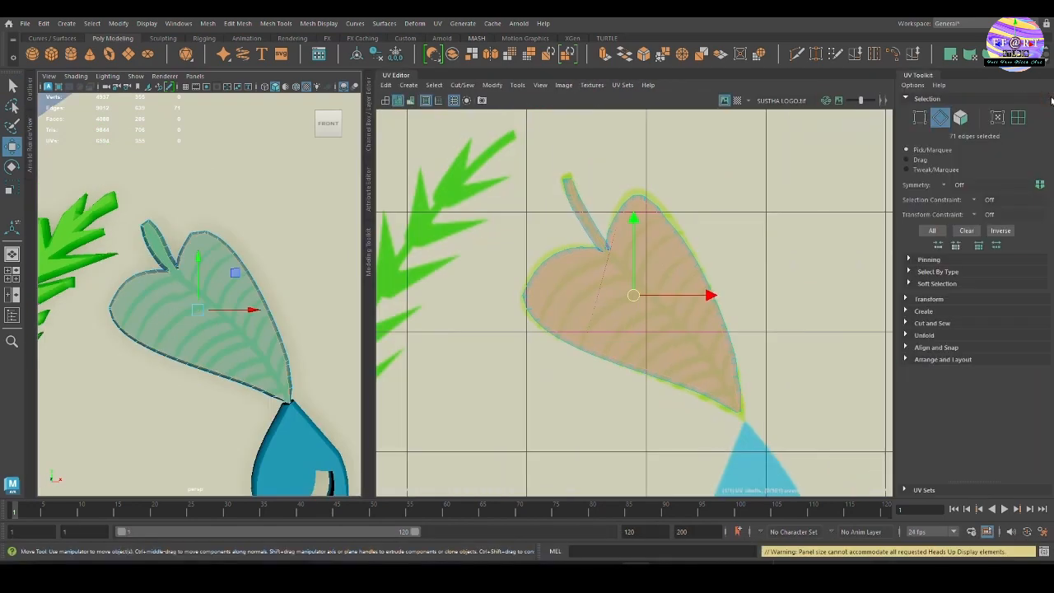
click(931, 323)
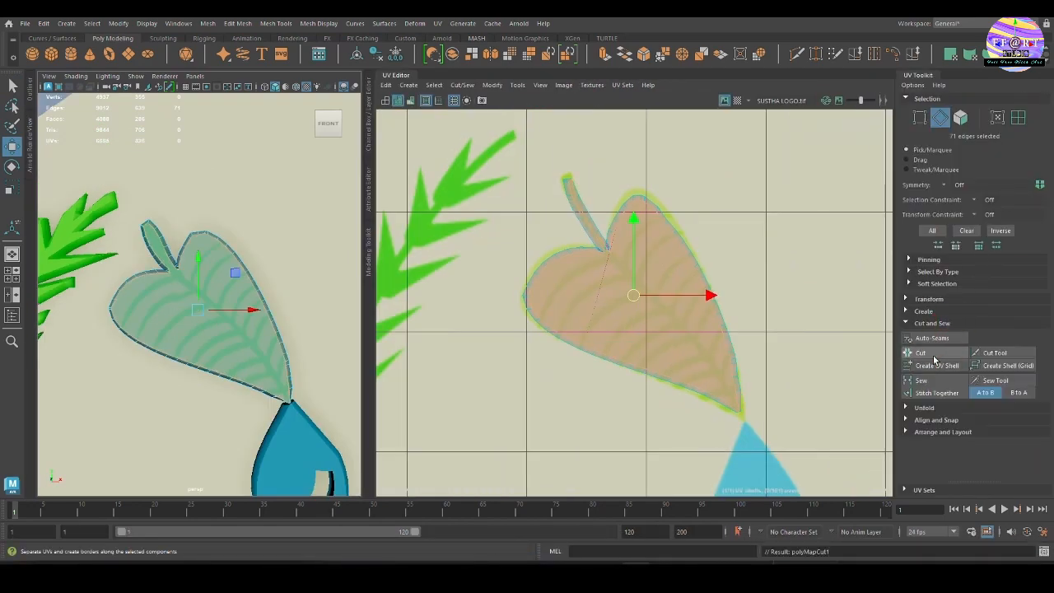
Unfold the leaf's front-face UV shell and the separate UV shell of its beveled sides.
right_drag(643, 311, 643, 310)
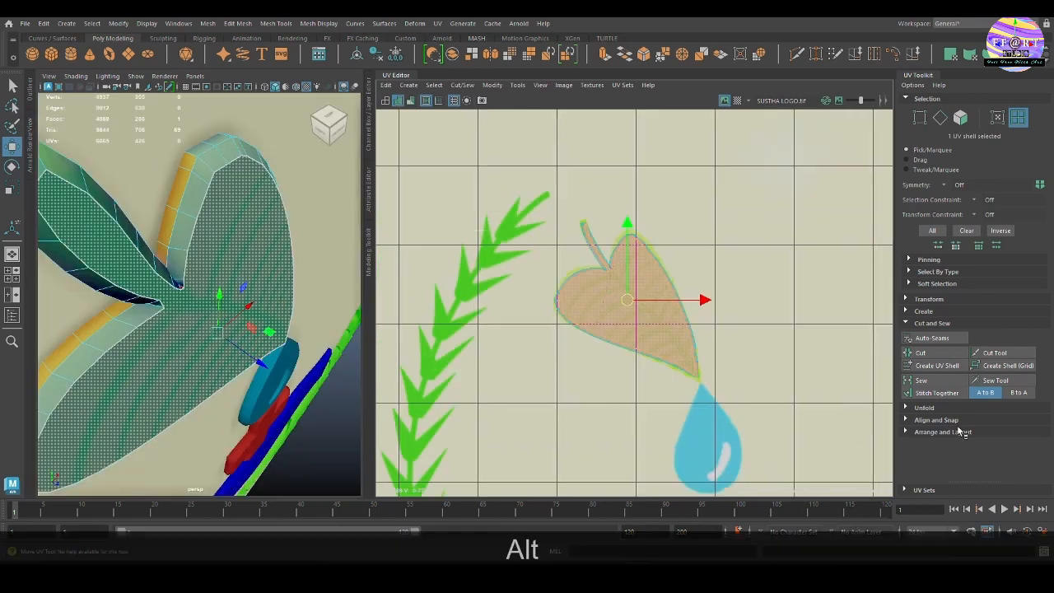
click(939, 408)
click(944, 436)
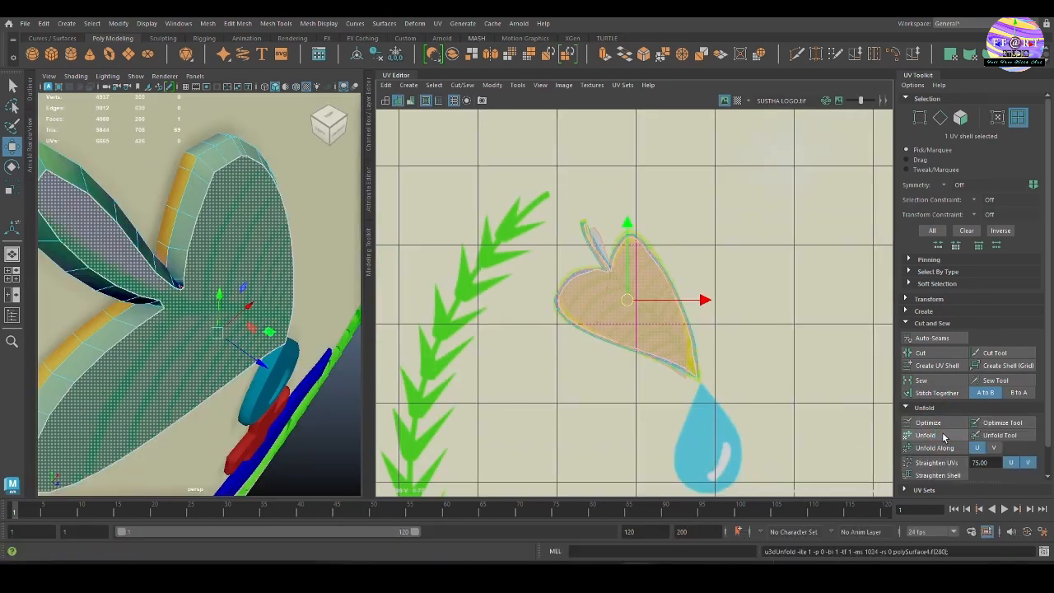
alt+right_drag(715, 399, 746, 376)
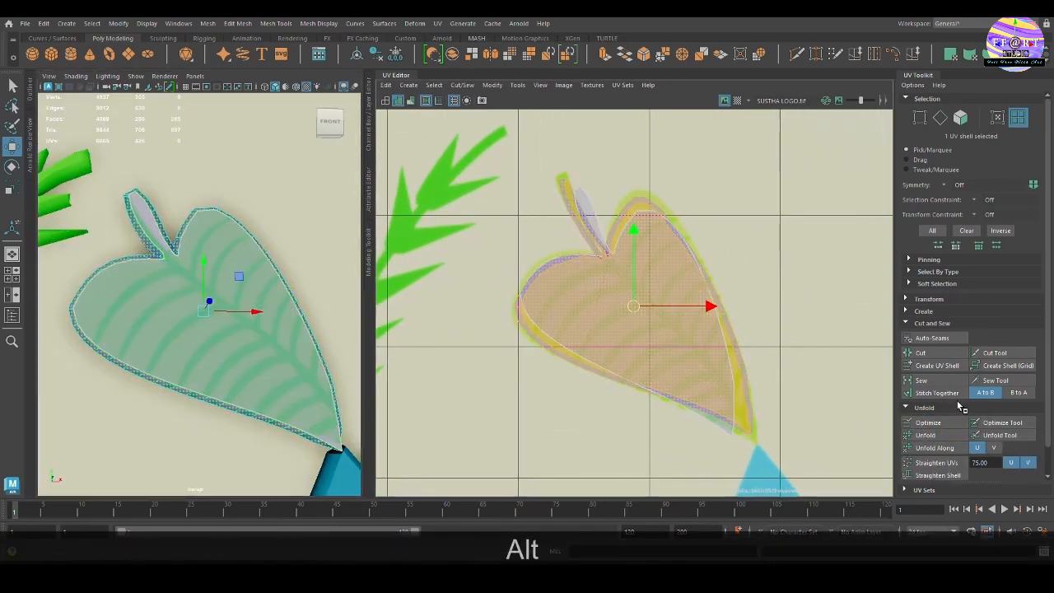
click(923, 435)
Rotate the side UV shell, shrink it and place it inside the plain green area of the leaf texture.
alt+right_drag(749, 396, 635, 337)
key(alt+e)
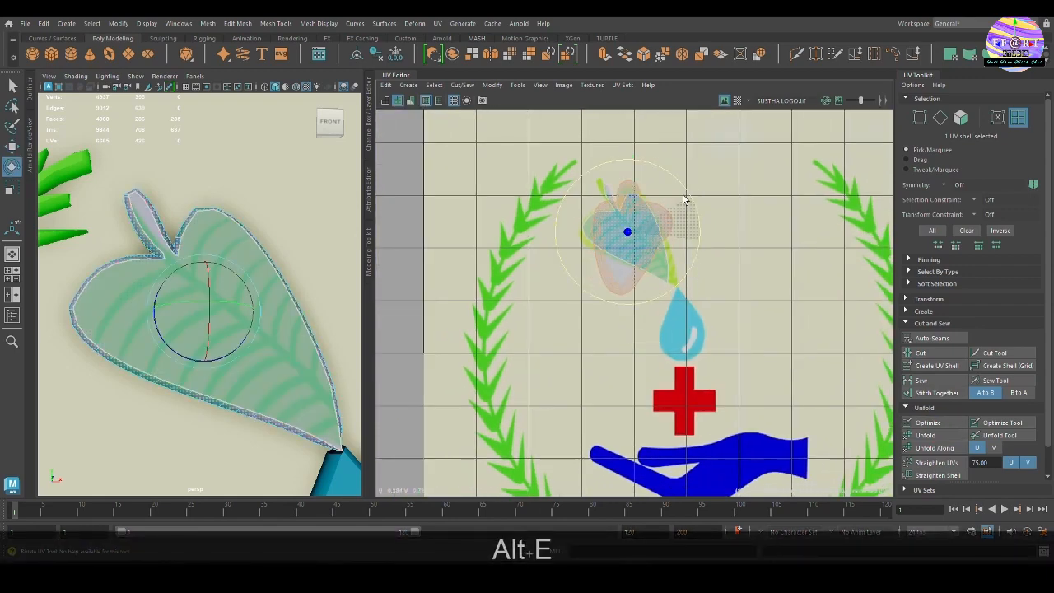
alt+right_drag(639, 235, 781, 372)
key(alt+r)
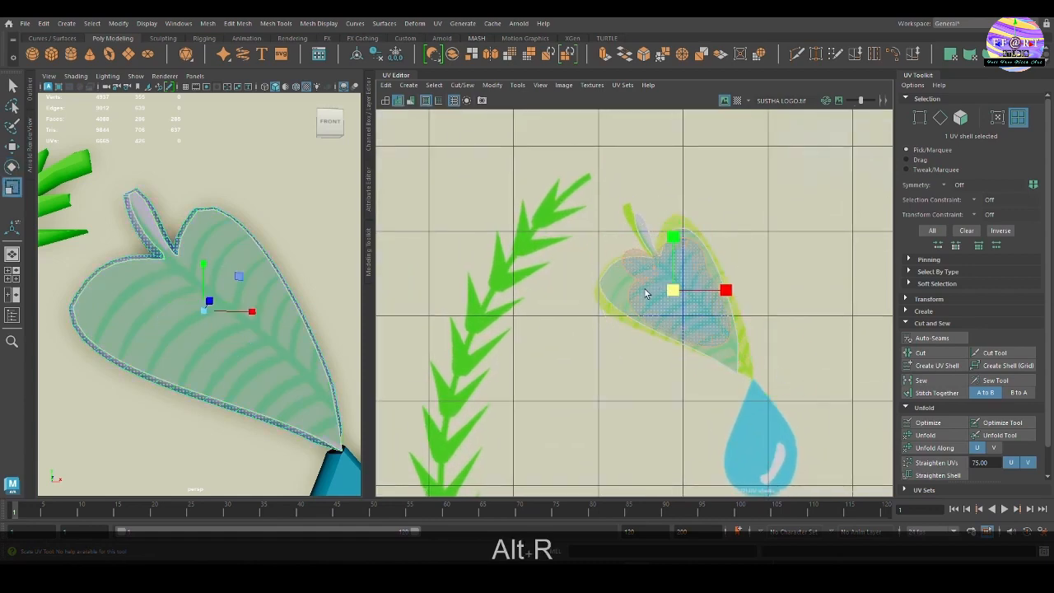
alt+right_drag(601, 287, 708, 345)
key(alt+w)
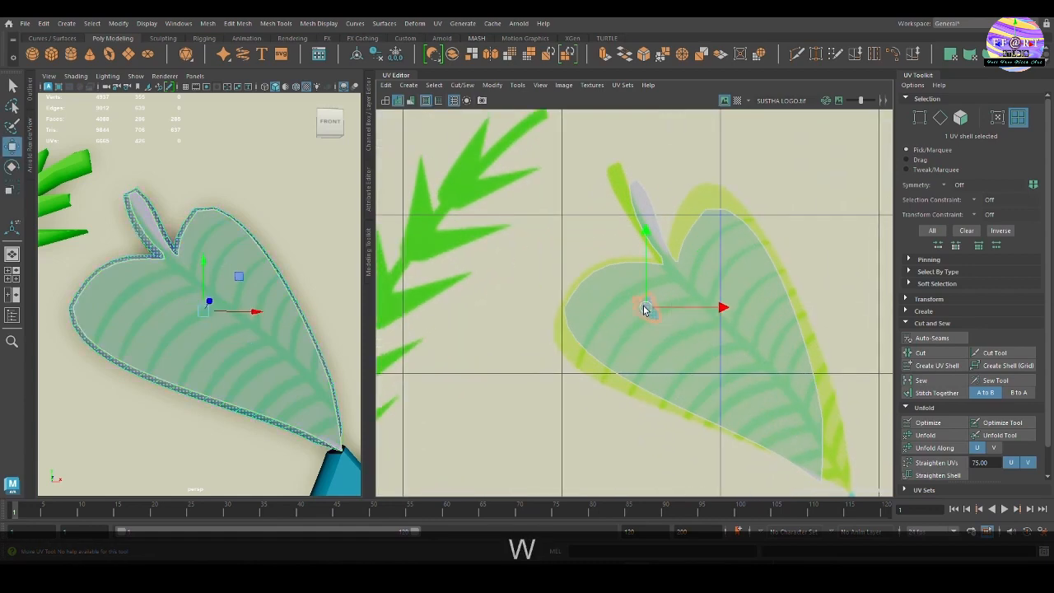
key(e)
key(w)
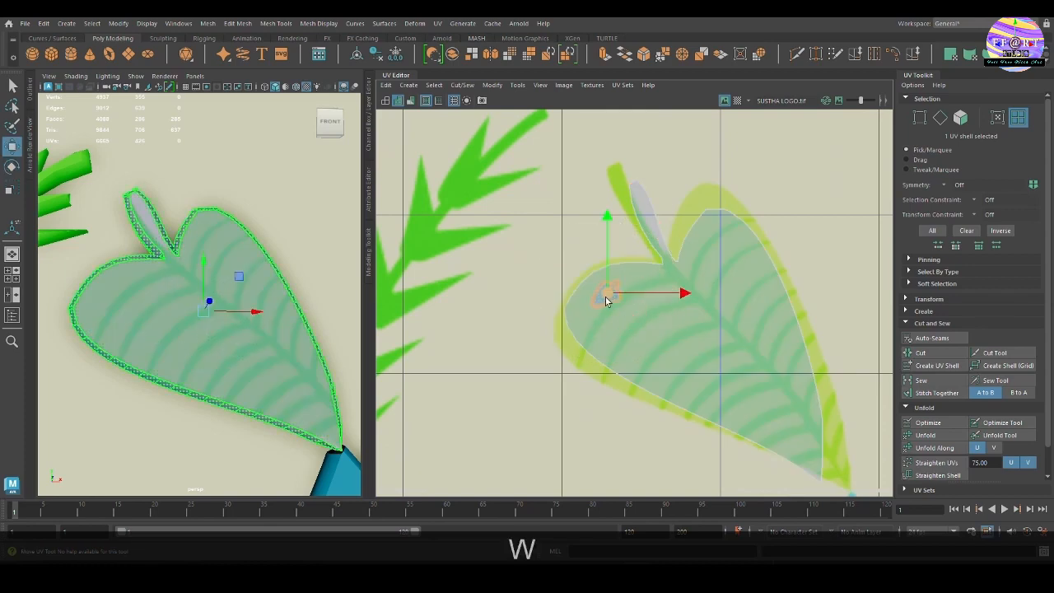
Select the front-face UV shell and rotate it slightly to align with the textured leaf.
click(783, 404)
key(e)
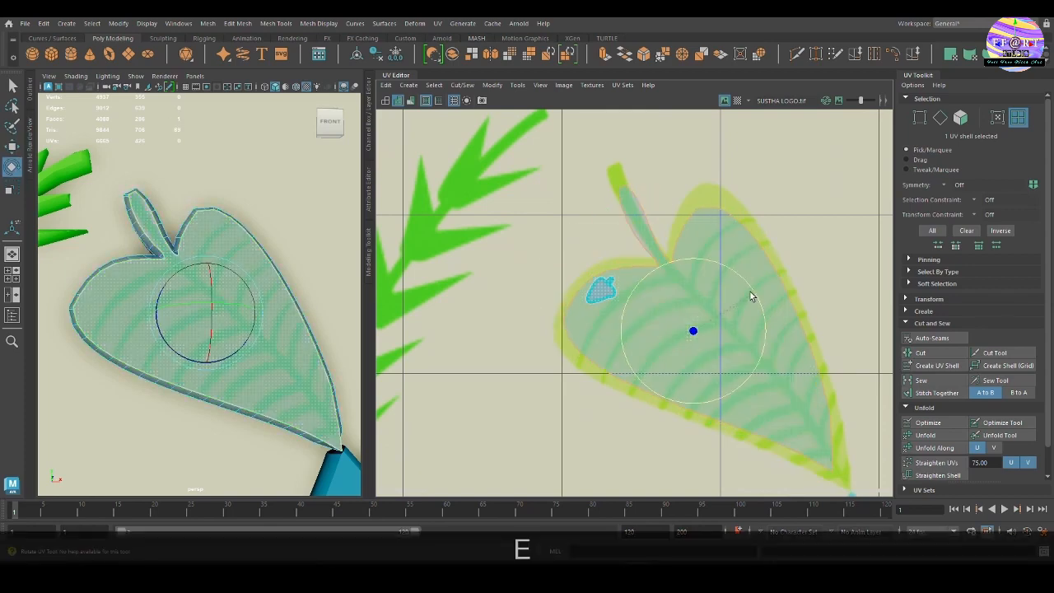
key(w)
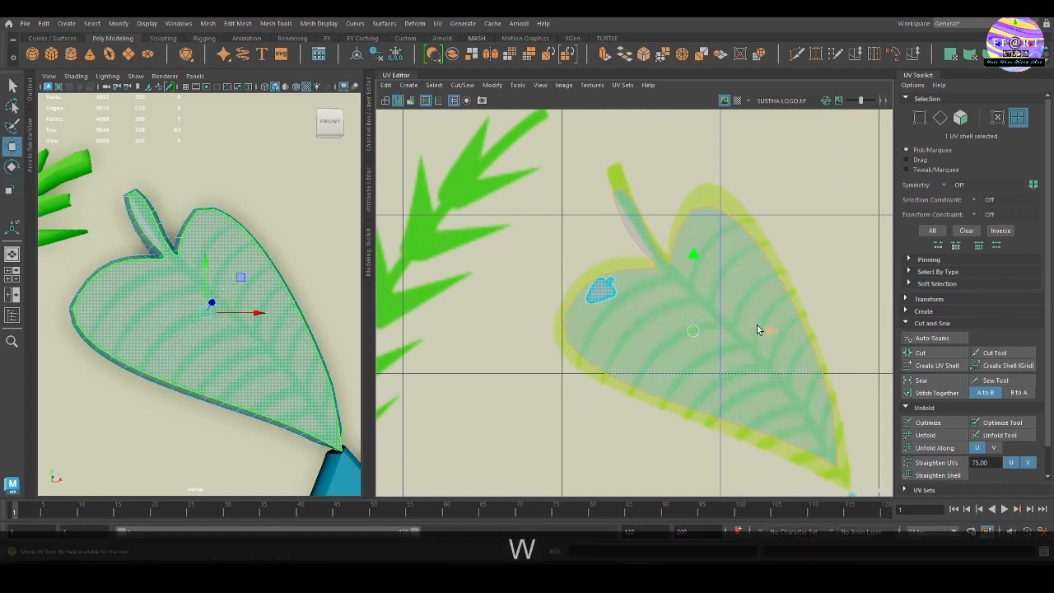
key(e)
drag(754, 293, 754, 282)
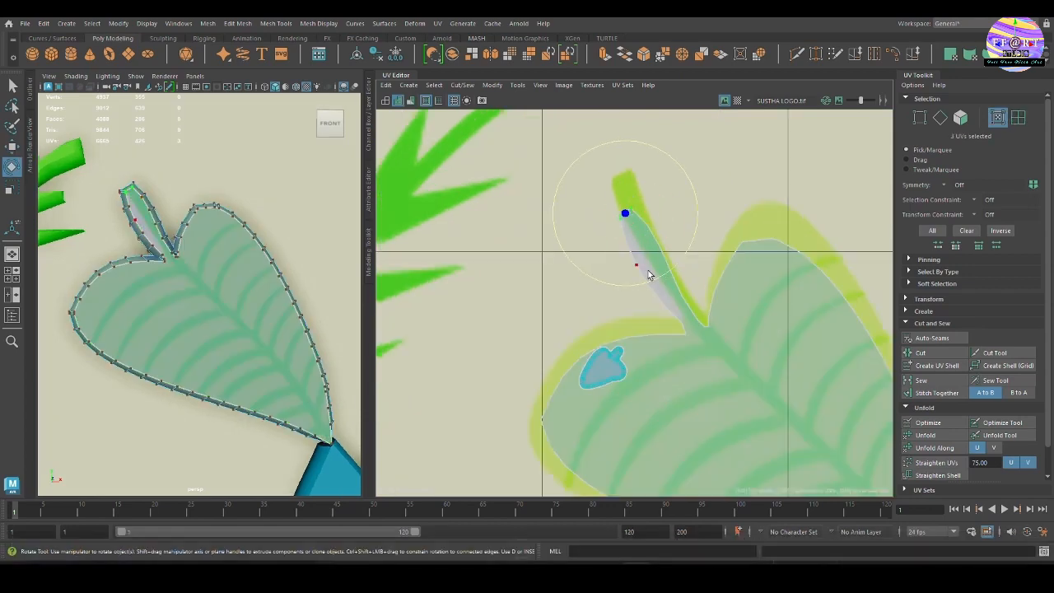
Use soft selection to move the UVs at the stem's tip and along its left edge onto the stem in the texture.
key(b)
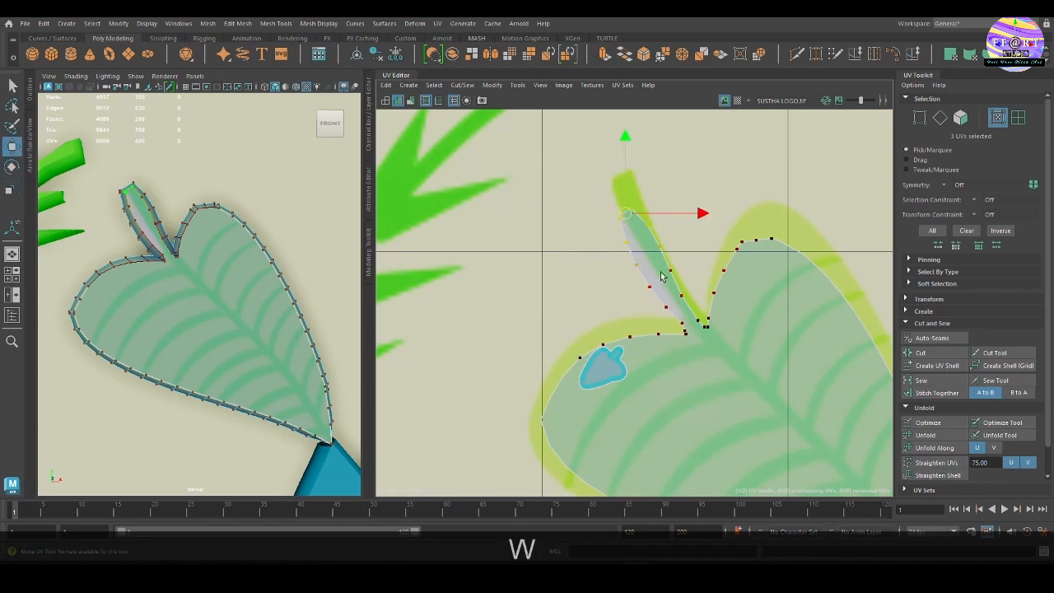
alt+right_drag(654, 206, 758, 386)
alt+right_drag(598, 198, 617, 264)
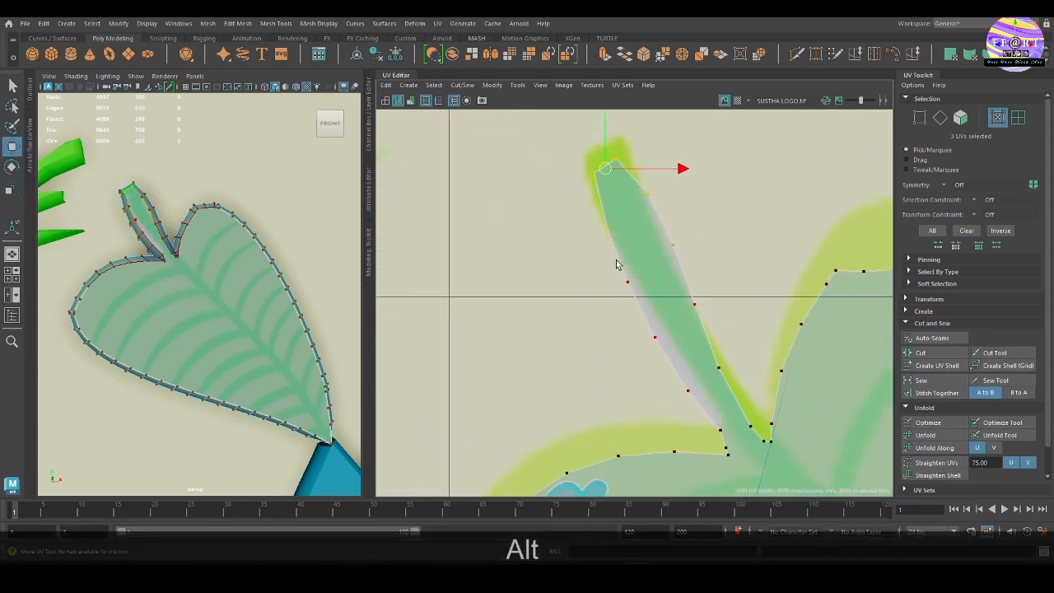
click(607, 218)
drag(689, 390, 689, 359)
click(665, 328)
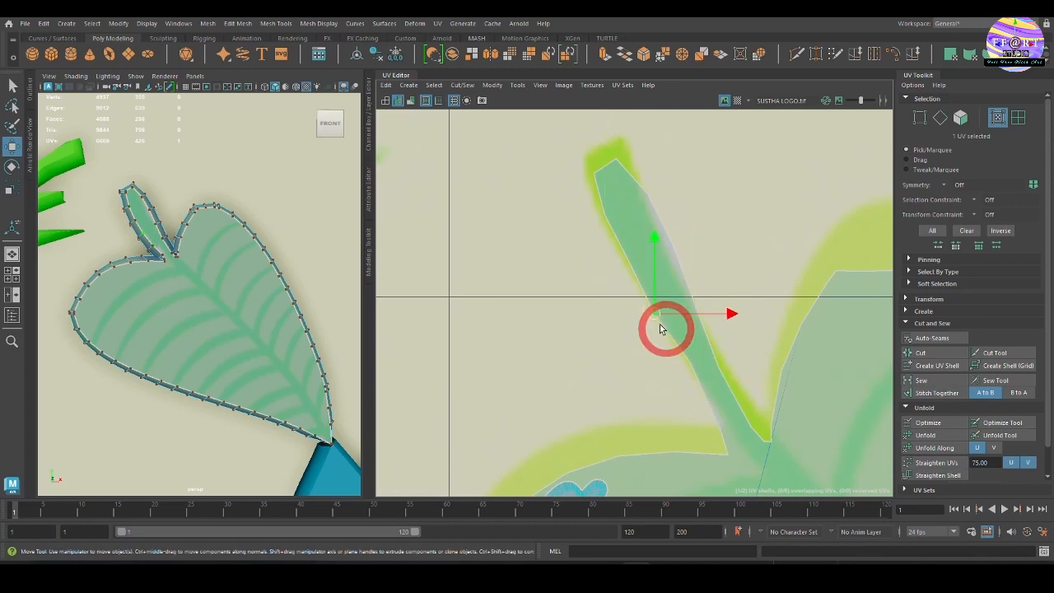
key(ctrl+z)
drag(656, 317, 654, 310)
Adjust the UVs along the stem's right edge and at its base to fit inside the textured stem.
alt+middle_drag(734, 455, 711, 426)
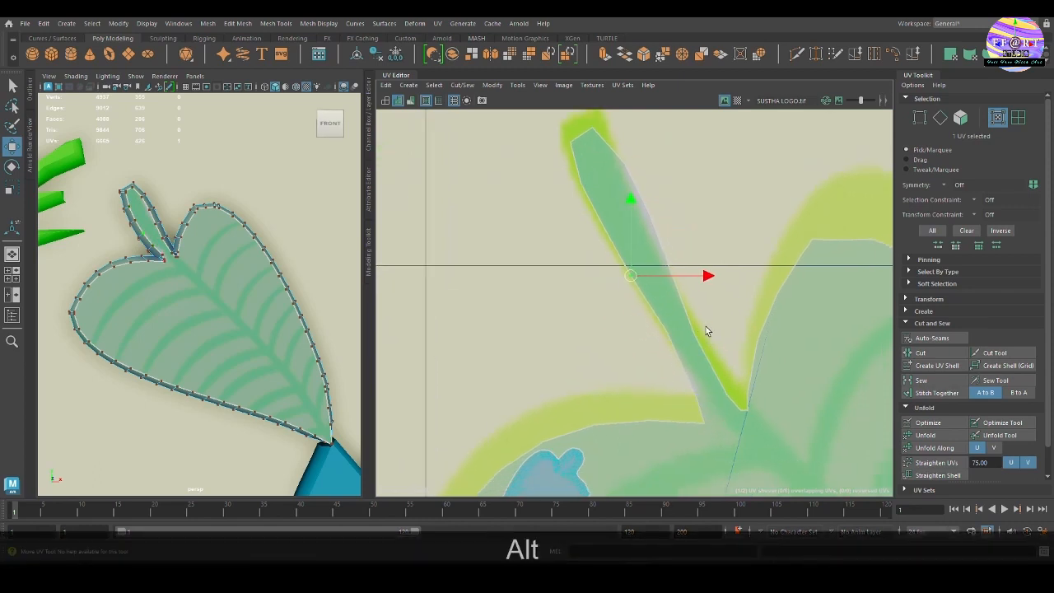
alt+middle_drag(706, 331, 726, 392)
middle_drag(678, 301, 663, 300)
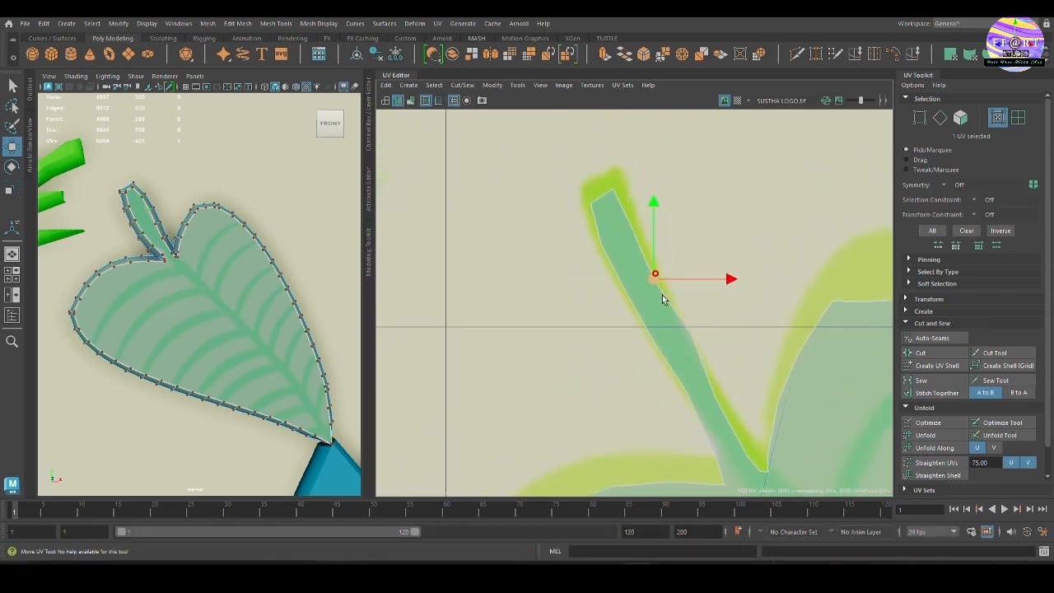
alt+middle_drag(732, 463, 715, 350)
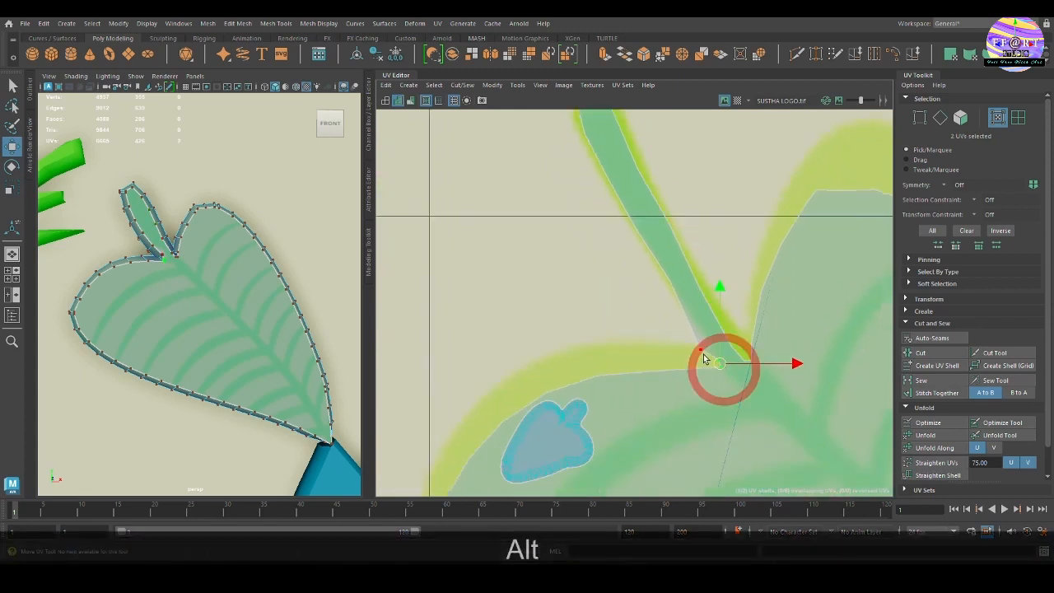
scroll(739, 377, up, 2)
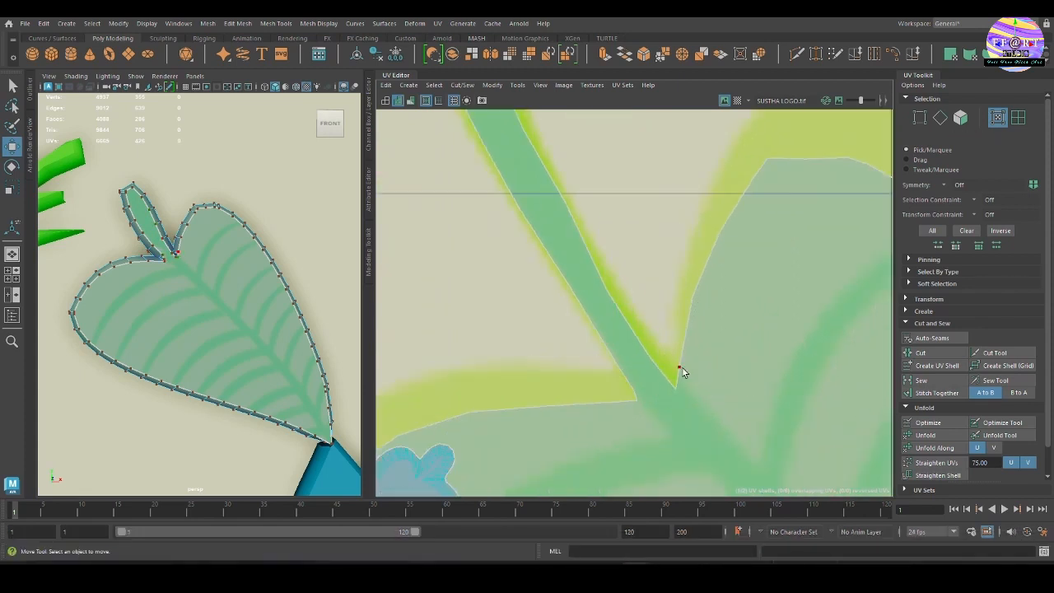
Return to object selection, deselect the leaf and collapse the UV Editor to restore the wide perspective view.
right_drag(324, 343, 349, 320)
alt+right_drag(275, 271, 205, 304)
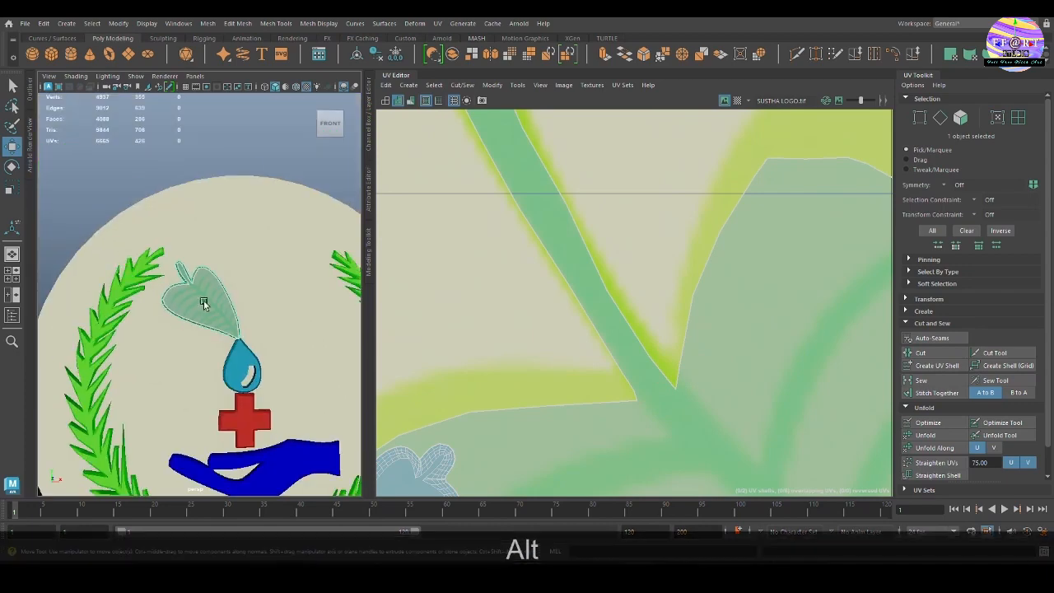
click(246, 165)
alt+right_drag(268, 356, 252, 312)
click(407, 75)
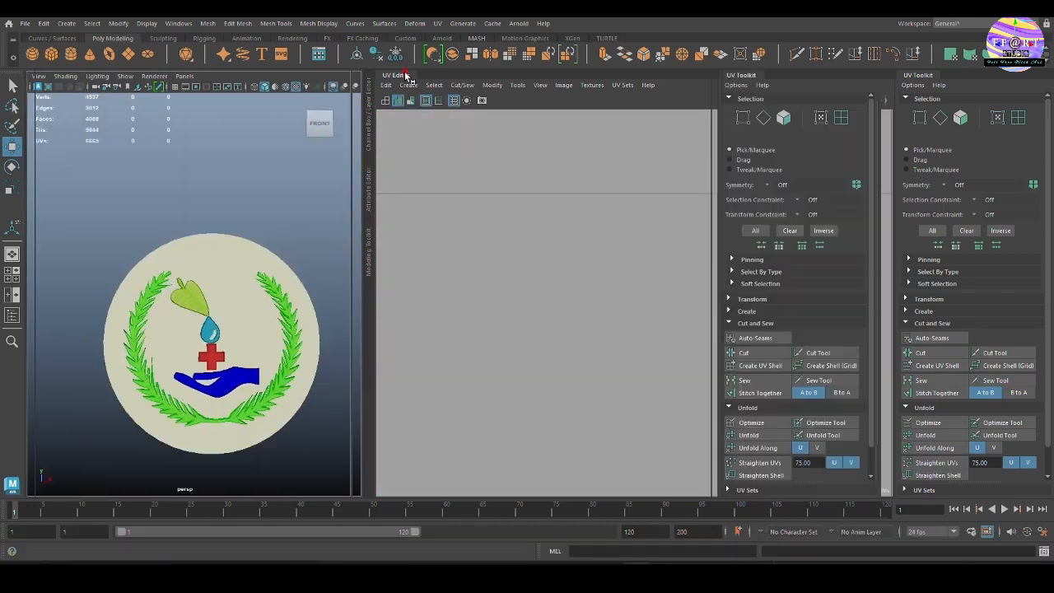
alt+right_drag(540, 265, 580, 329)
Hide the reference image plane beside the disc.
alt+middle_drag(580, 329, 537, 307)
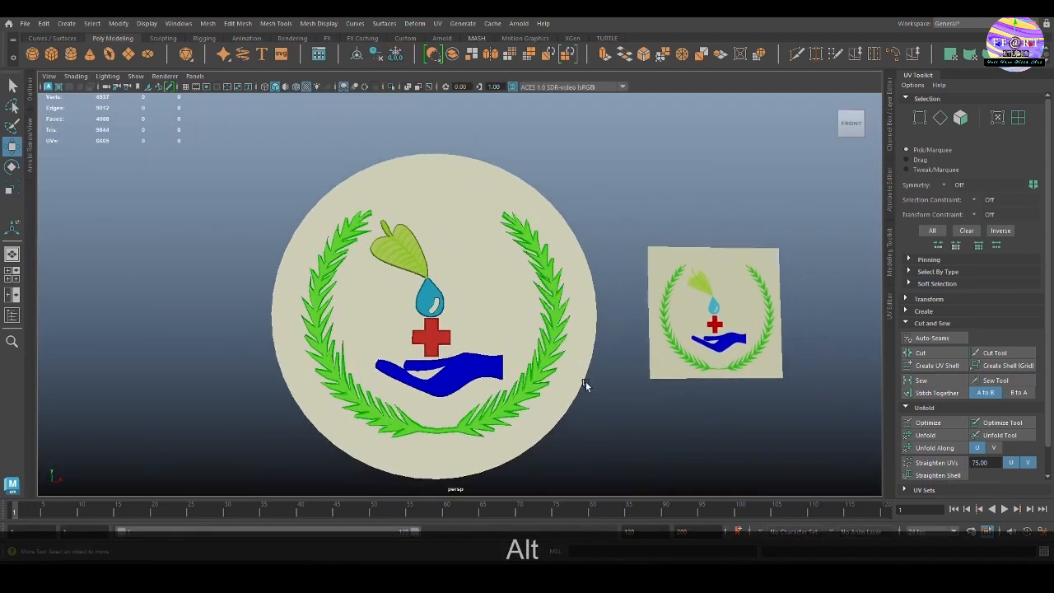
alt+middle_drag(599, 396, 588, 390)
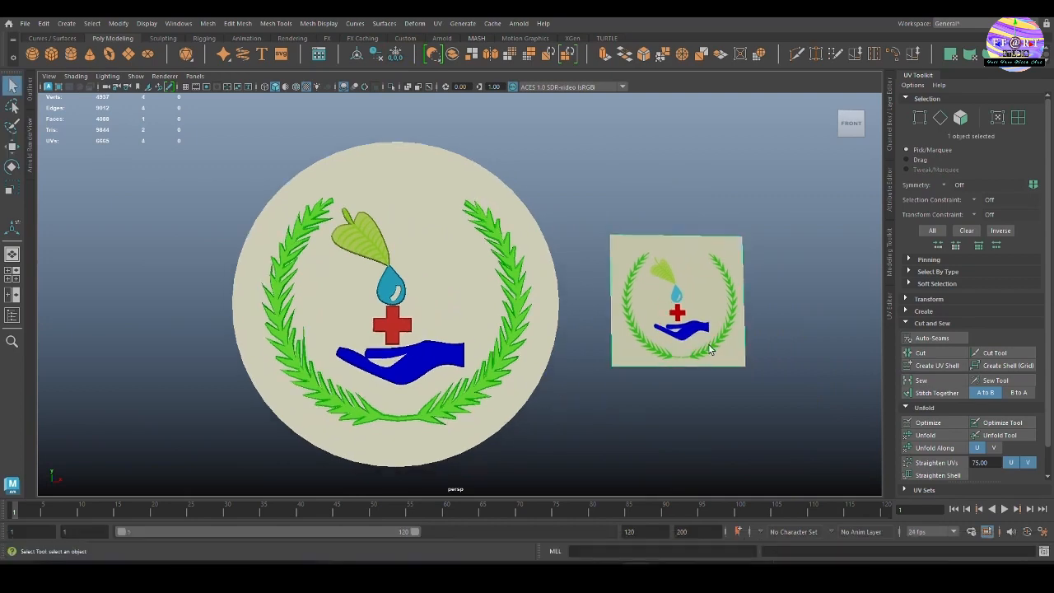
key(ctrl+h)
alt+drag(666, 362, 711, 366)
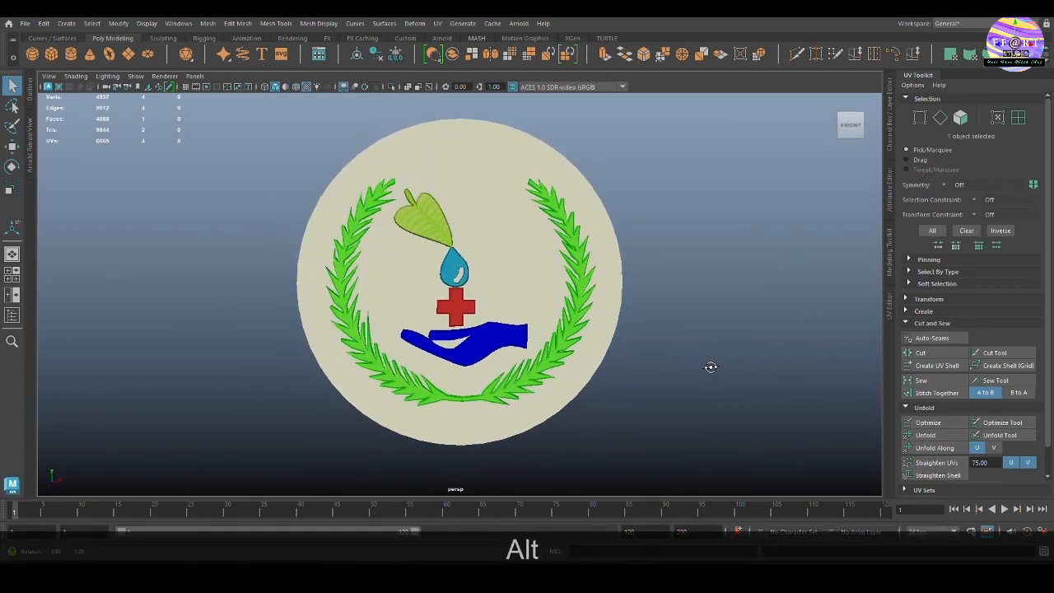
Isolate the logo group without the disc to inspect it, and turn the isolation off again.
click(584, 330)
key(Up)
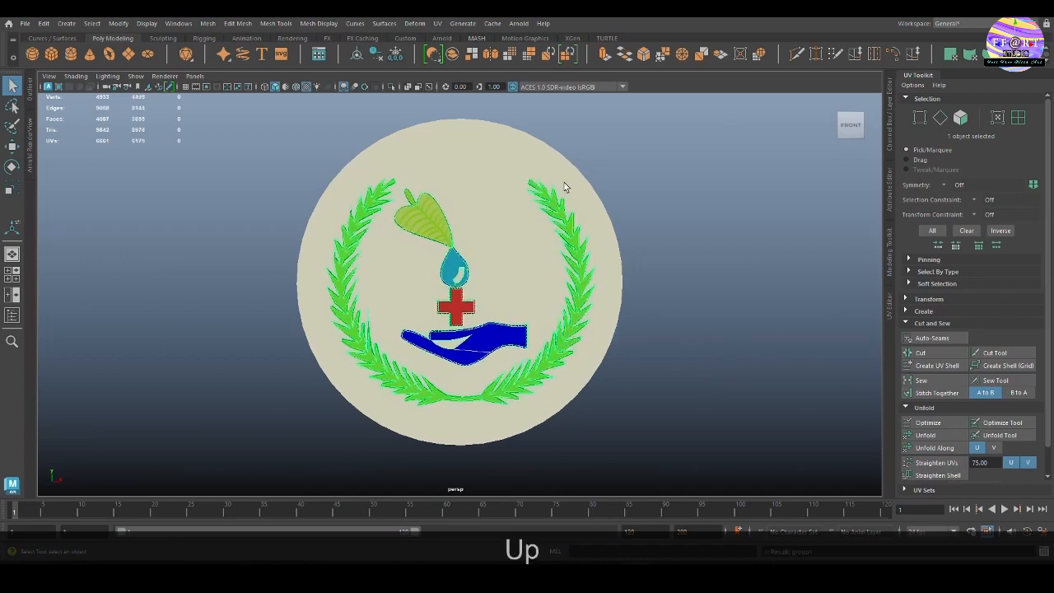
click(390, 88)
mouse_move(663, 275)
alt+mouse_down()
mouse_move(480, 290)
mouse_move(664, 279)
alt+mouse_up()
click(689, 312)
alt+drag(689, 313, 668, 312)
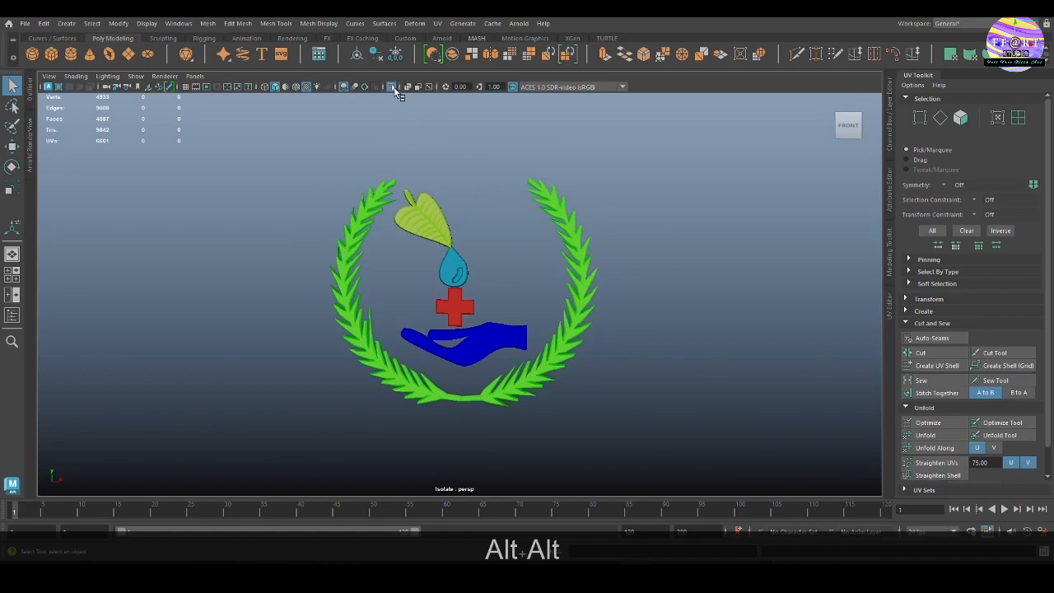
click(394, 89)
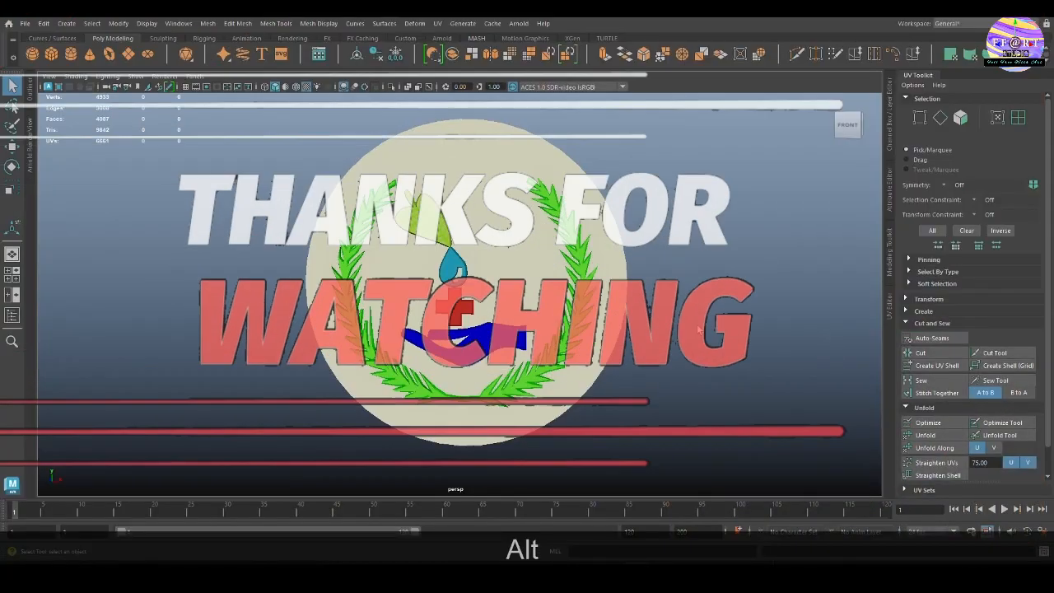
Save the finished logo scene.
alt+drag(699, 330, 713, 332)
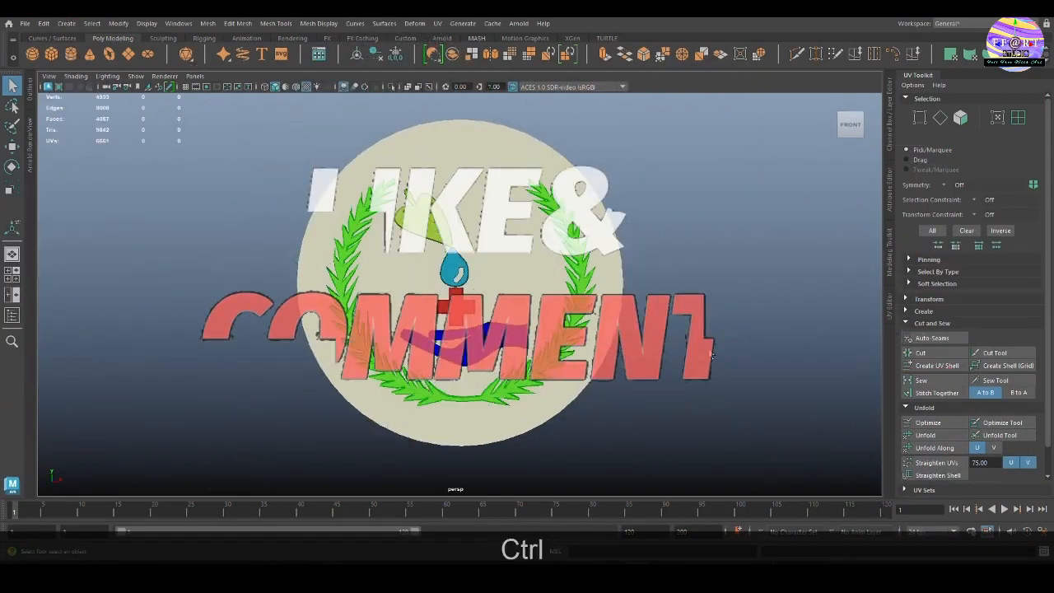
key(ctrl+s)
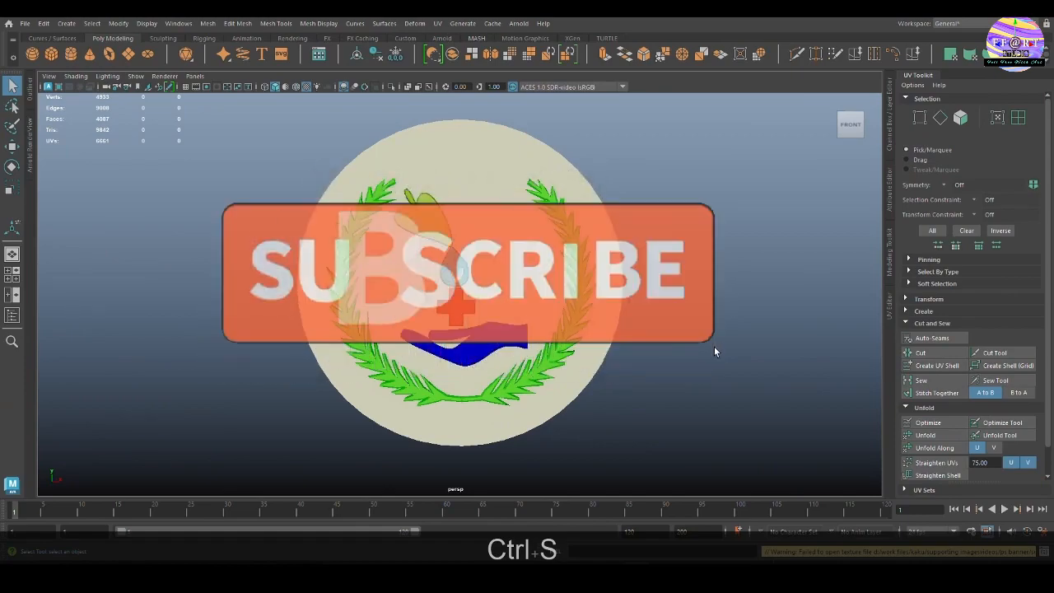